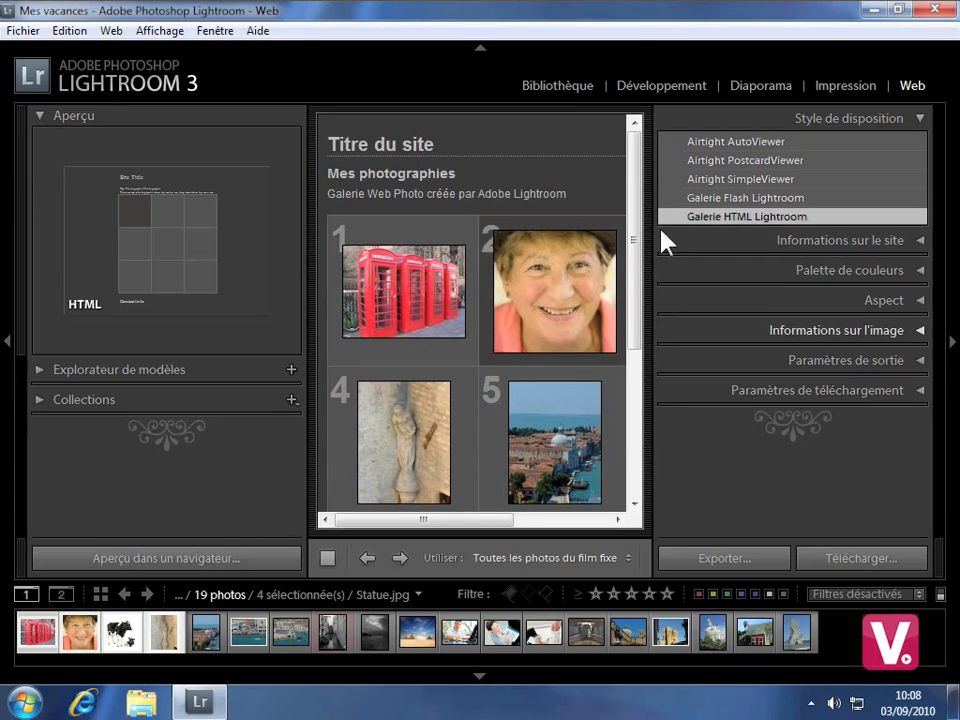
Switch the web gallery's layout style to Galerie Flash Lightroom and choose the Galerie Flash (par défaut) template.
{"action": "left_click", "coordinate": [728, 200]}
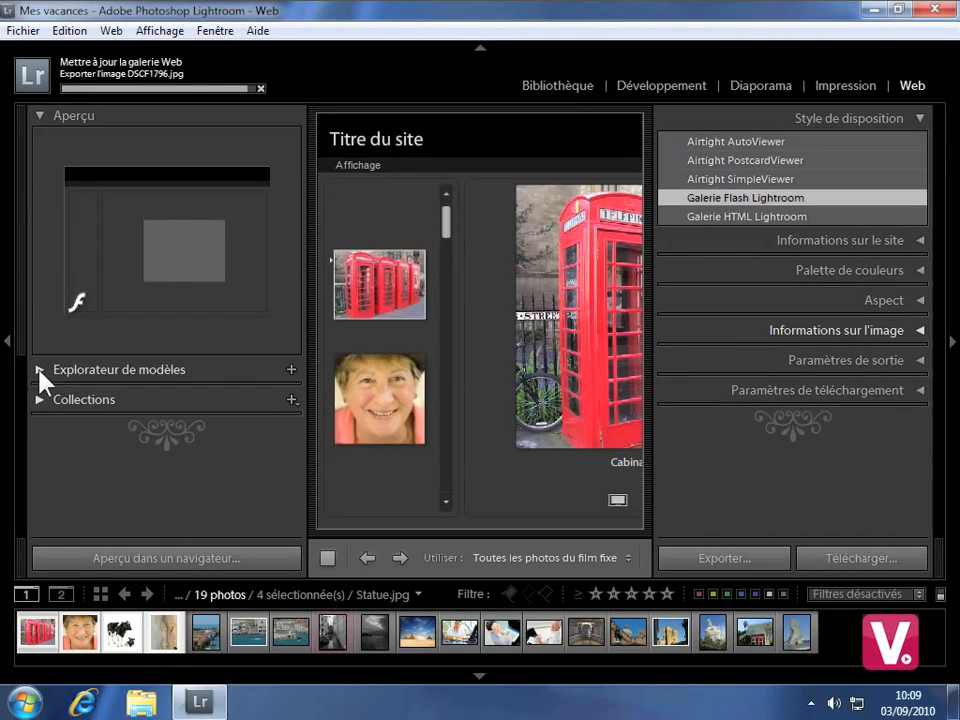
{"action": "left_click", "coordinate": [40, 370]}
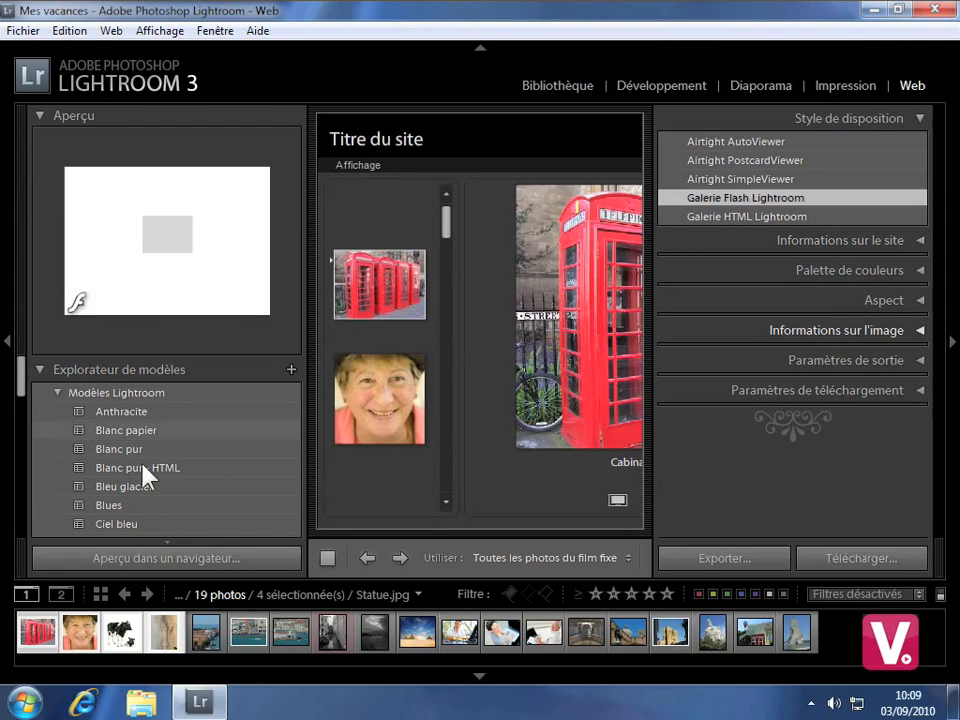
{"action": "scroll", "coordinate": [141, 508], "scroll_direction": "down", "scroll_amount": 6}
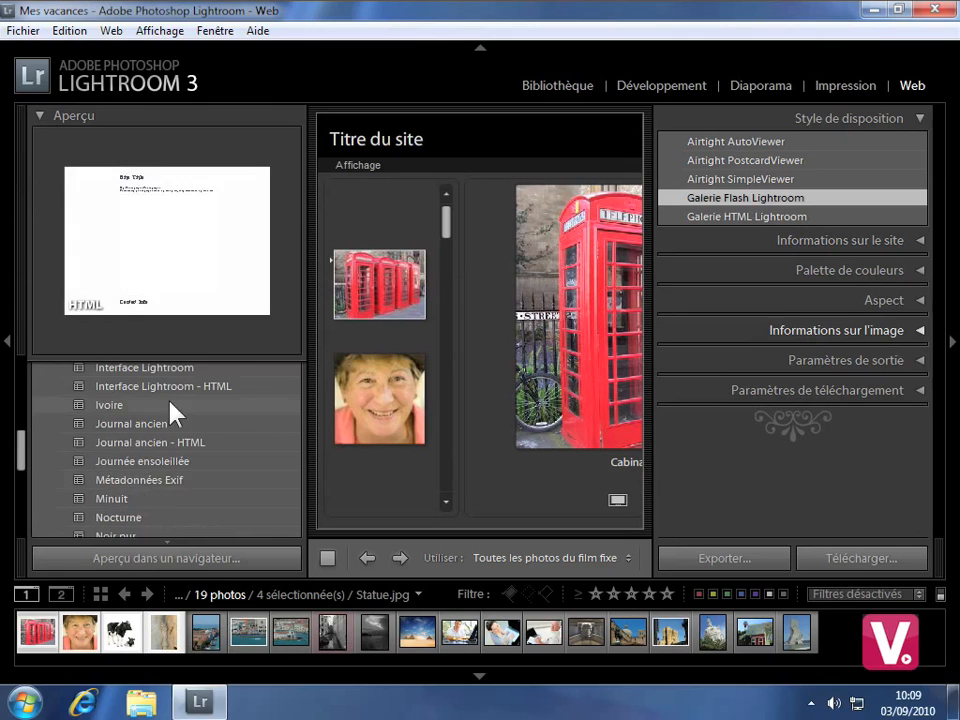
{"action": "scroll", "coordinate": [167, 484], "scroll_direction": "up", "scroll_amount": 2}
{"action": "scroll", "coordinate": [167, 480], "scroll_direction": "up", "scroll_amount": 3}
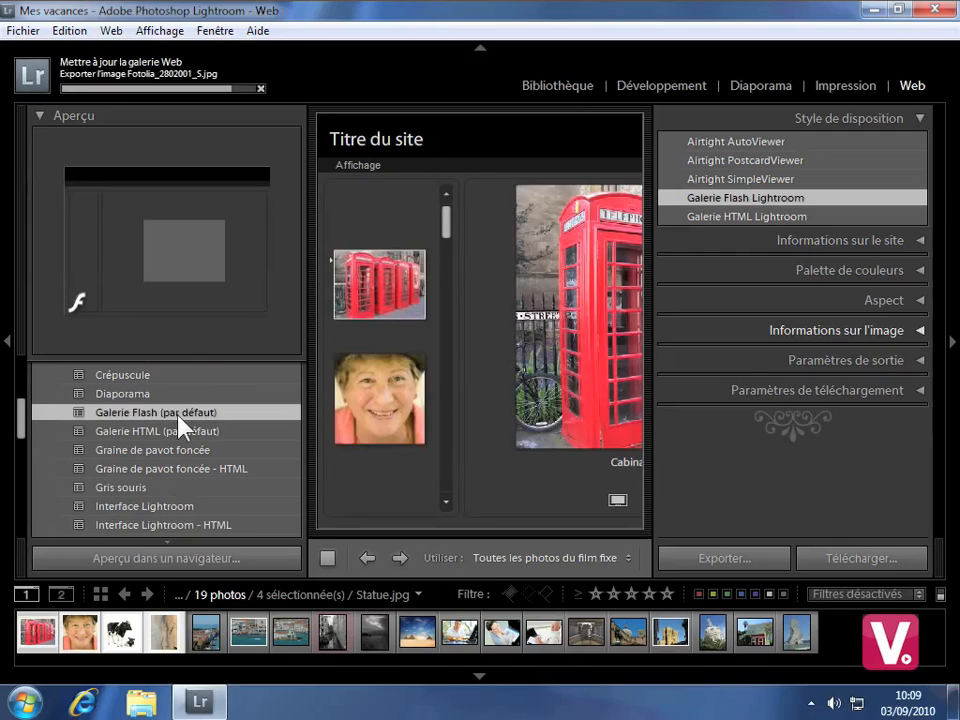
Hide the side panels to enlarge the gallery preview, then bring back only the web gallery settings.
{"action": "key", "text": "Tab"}
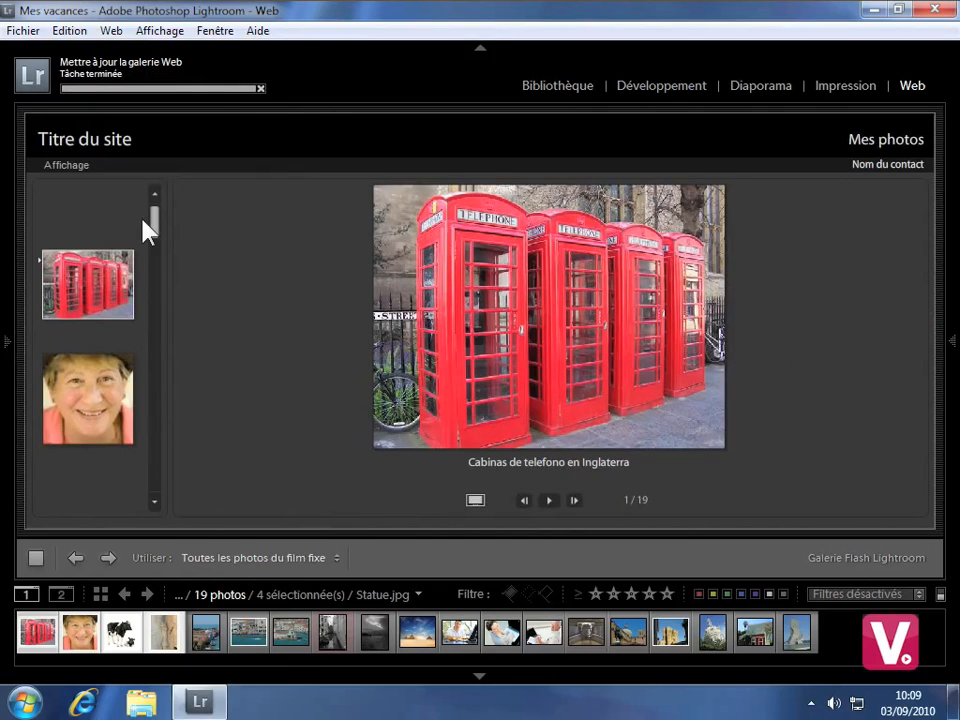
{"action": "mouse_move", "coordinate": [154, 240]}
{"action": "left_mouse_down"}
{"action": "mouse_move", "coordinate": [158, 336]}
{"action": "mouse_move", "coordinate": [154, 220]}
{"action": "left_mouse_up"}
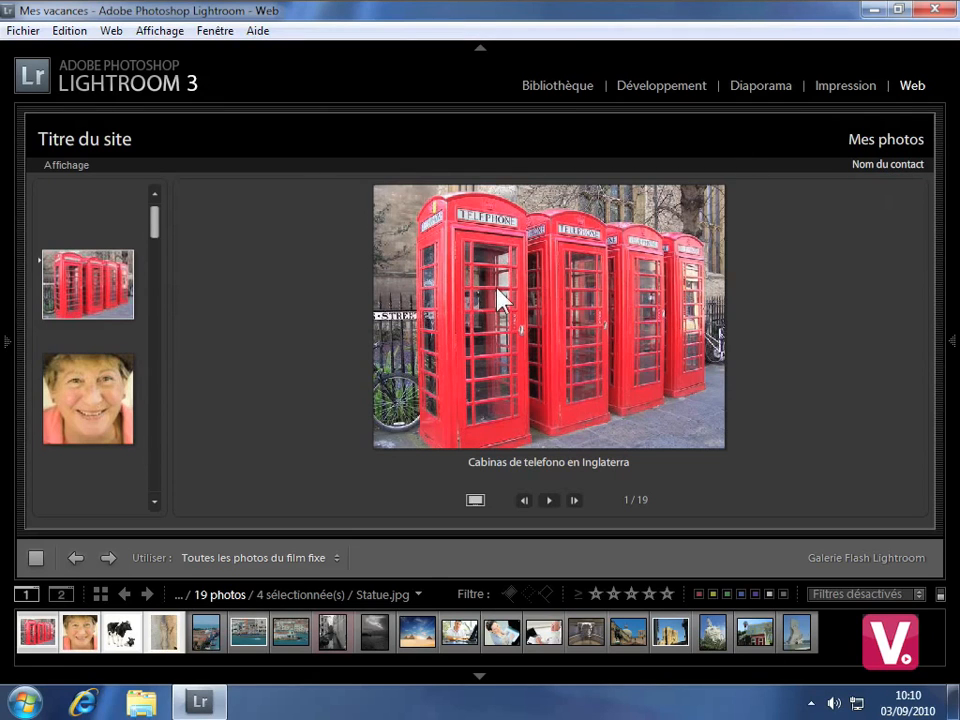
{"action": "key", "text": "Tab"}
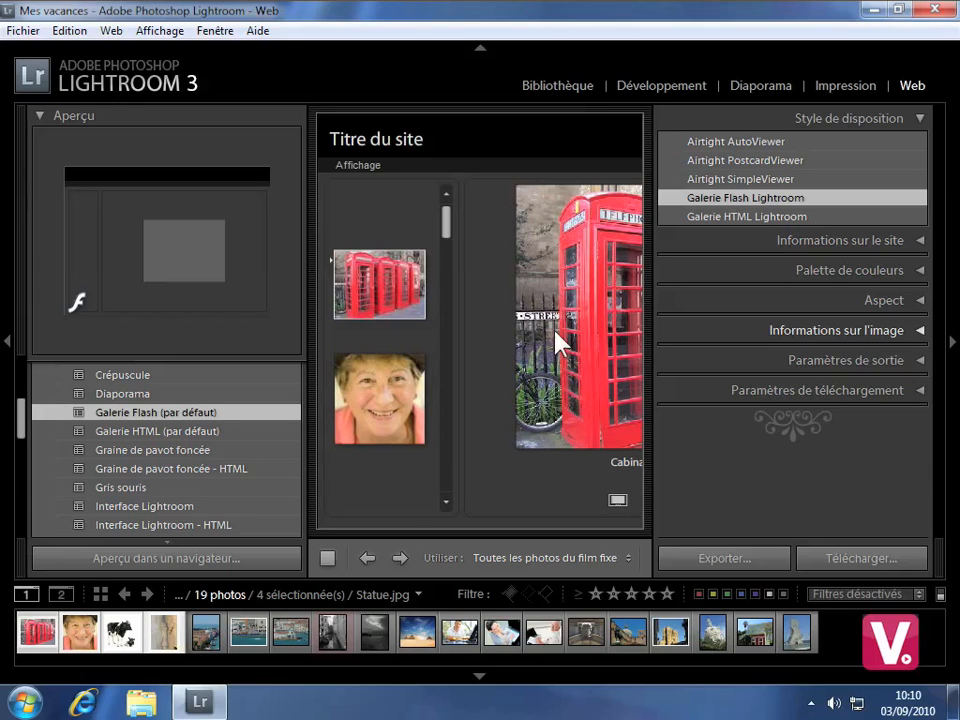
{"action": "key", "text": "Tab"}
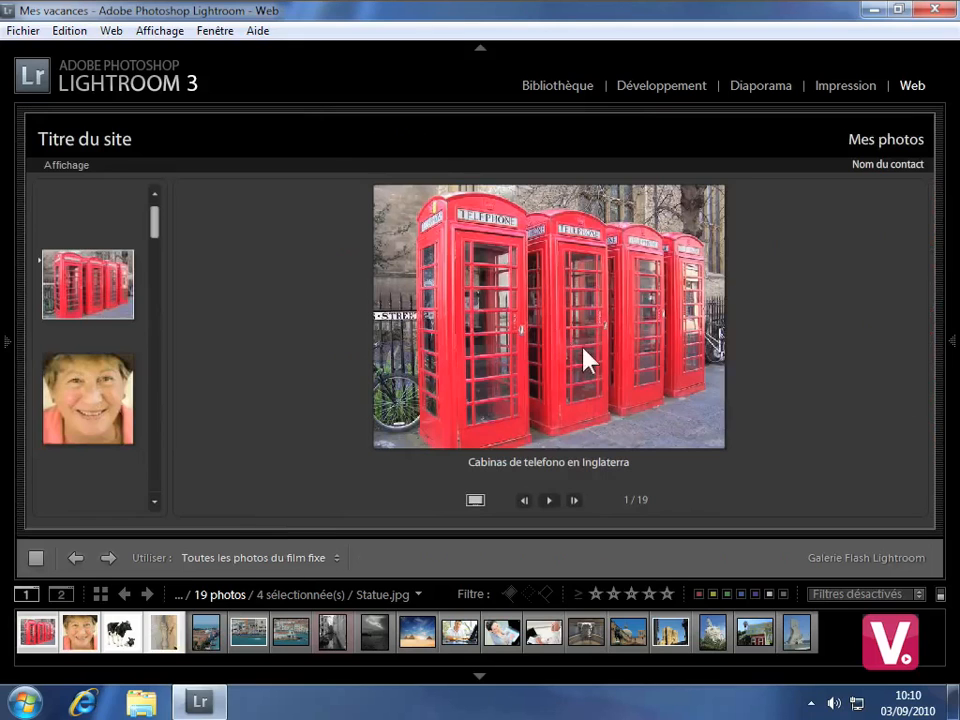
{"action": "left_click", "coordinate": [953, 350]}
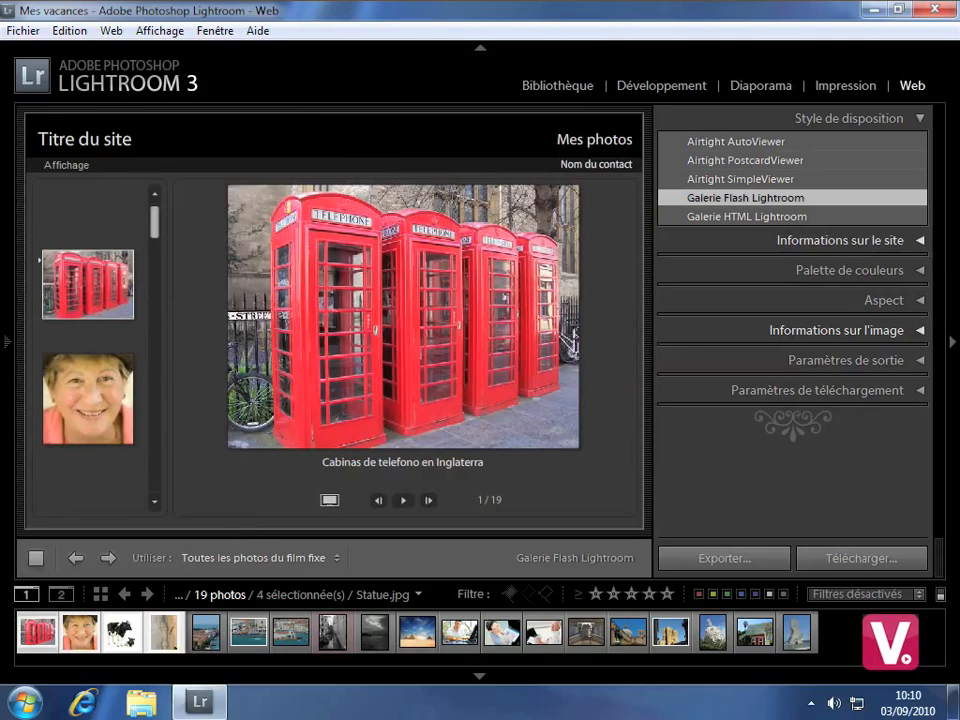
Set the gallery's site title to "Portefolio".
{"action": "left_click", "coordinate": [890, 243]}
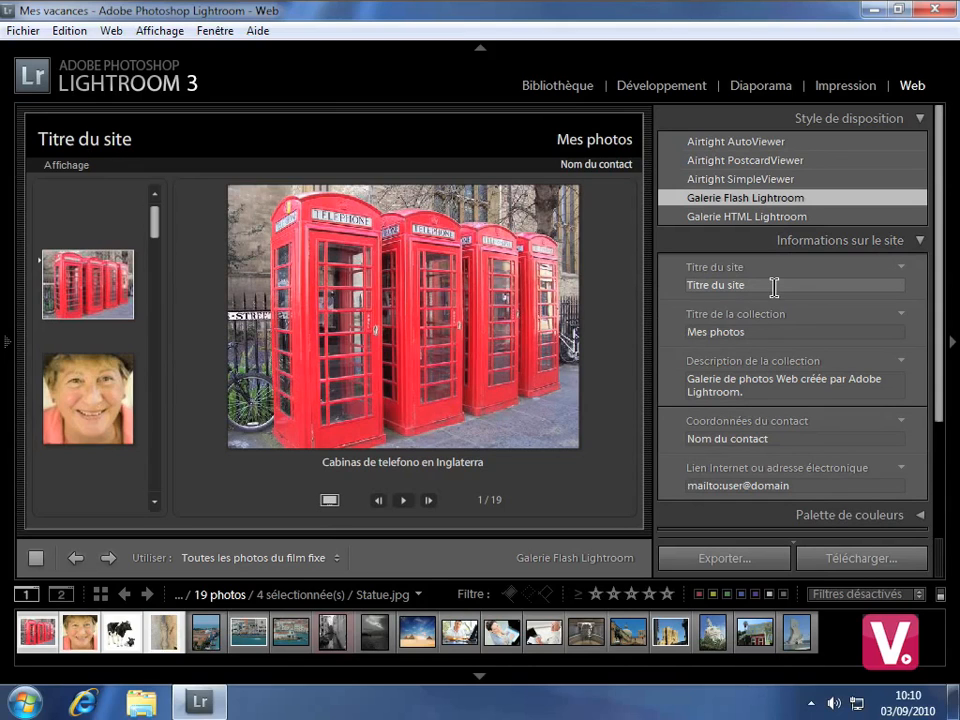
{"action": "left_click", "coordinate": [100, 142]}
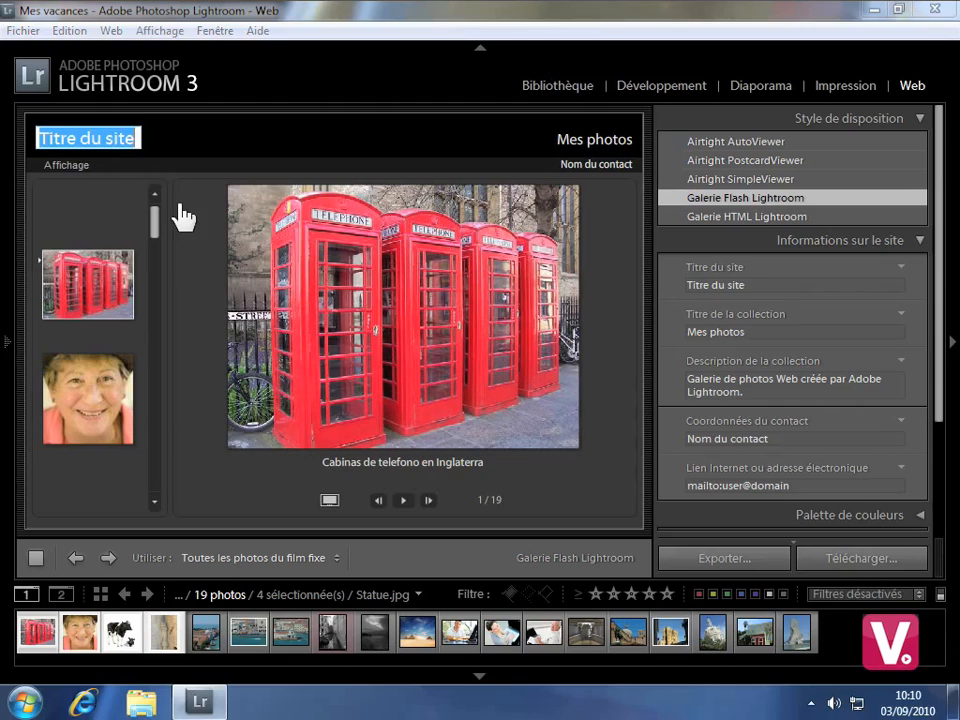
{"action": "type", "text": "PORTEFOLIO"}
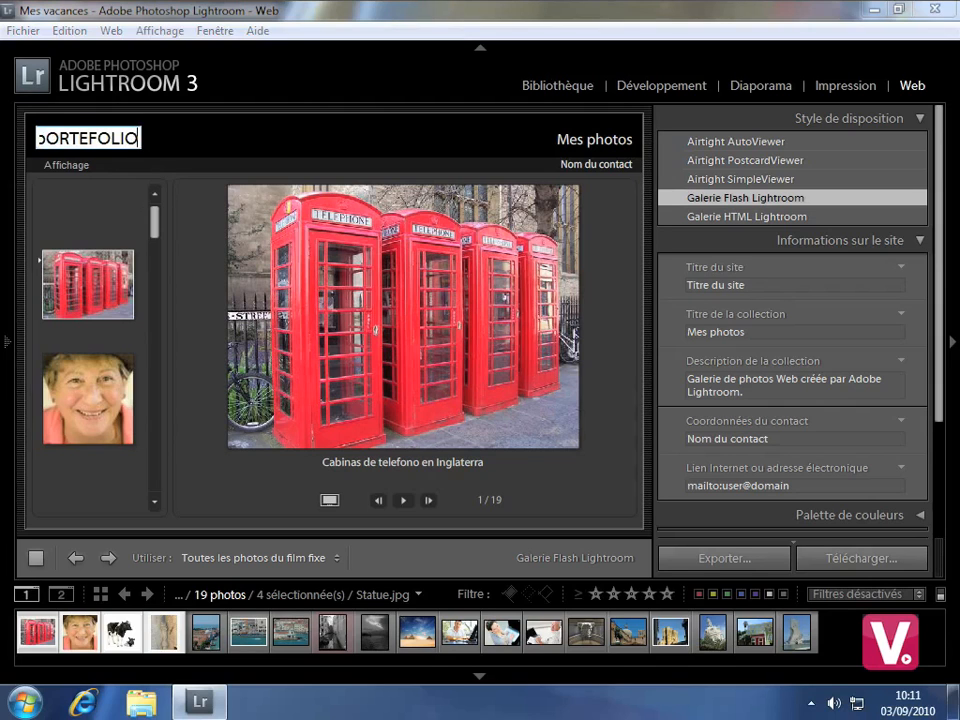
{"action": "key", "text": "BackSpace"}
{"action": "key", "text": "BackSpace"}
{"action": "key", "text": "BackSpace"}
{"action": "key", "text": "BackSpace"}
{"action": "key", "text": "BackSpace"}
{"action": "key", "text": "BackSpace"}
{"action": "key", "text": "BackSpace"}
{"action": "key", "text": "BackSpace"}
{"action": "key", "text": "BackSpace"}
{"action": "key", "text": "BackSpace"}
{"action": "type", "text": "Port"}
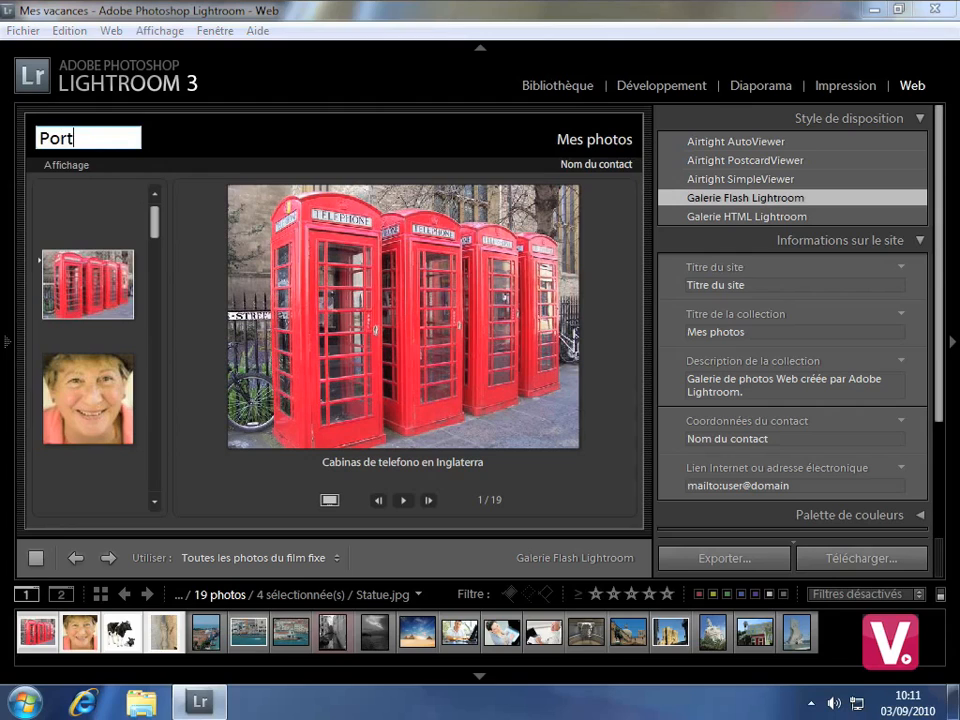
{"action": "type", "text": "efolio"}
{"action": "key", "text": "Return"}
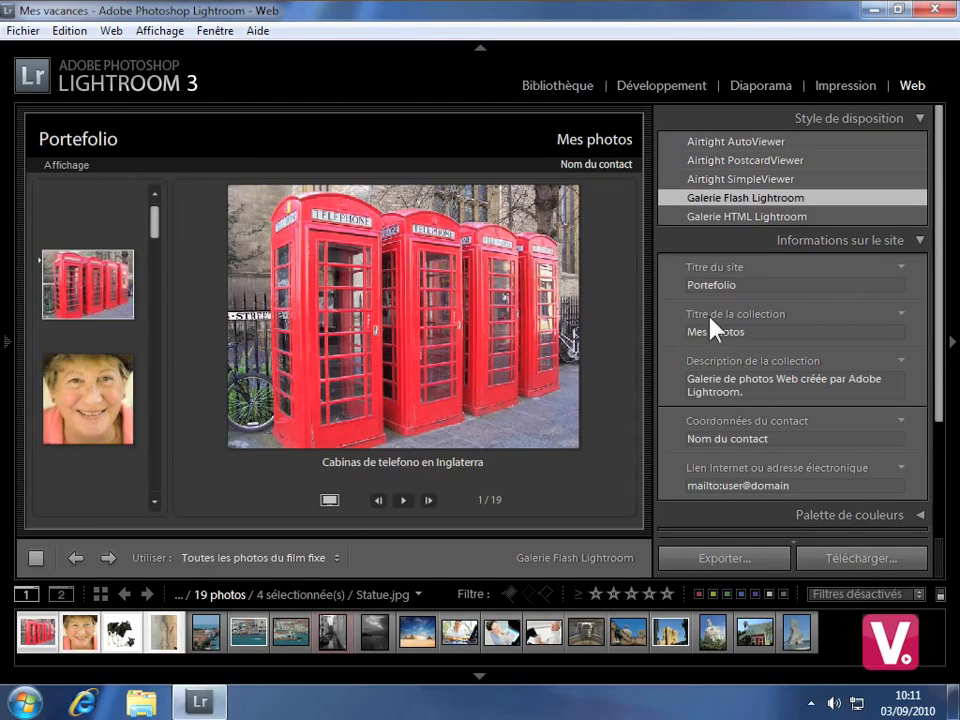
Set the collection title to "Ma collection" and collapse the site information settings.
{"action": "left_click", "coordinate": [739, 332]}
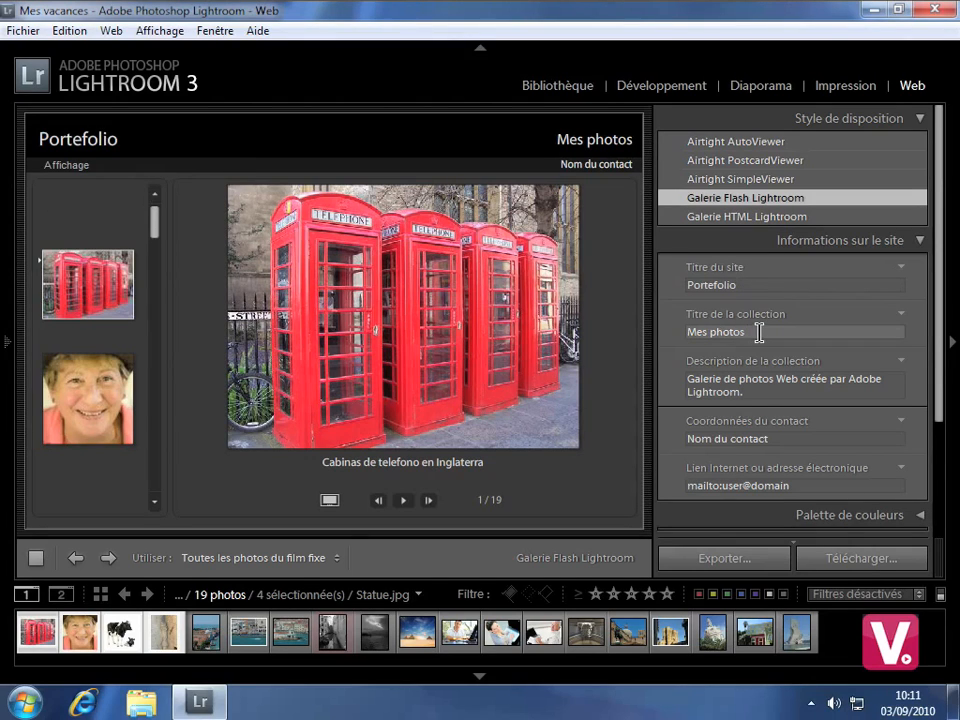
{"action": "left_click", "coordinate": [756, 332]}
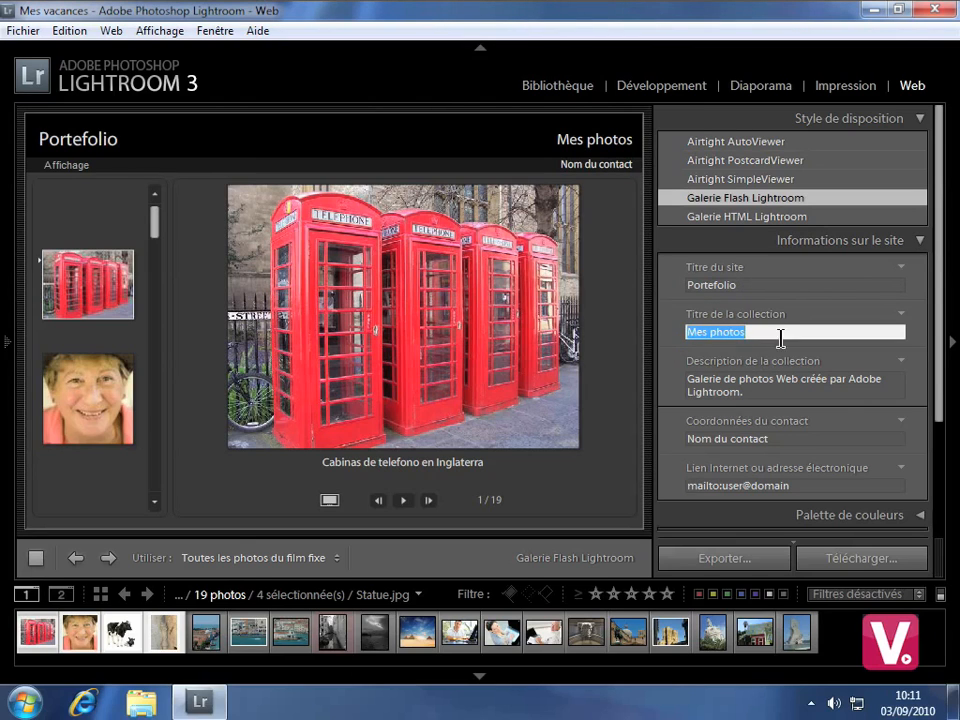
{"action": "type", "text": "Ma collection"}
{"action": "key", "text": "Return"}
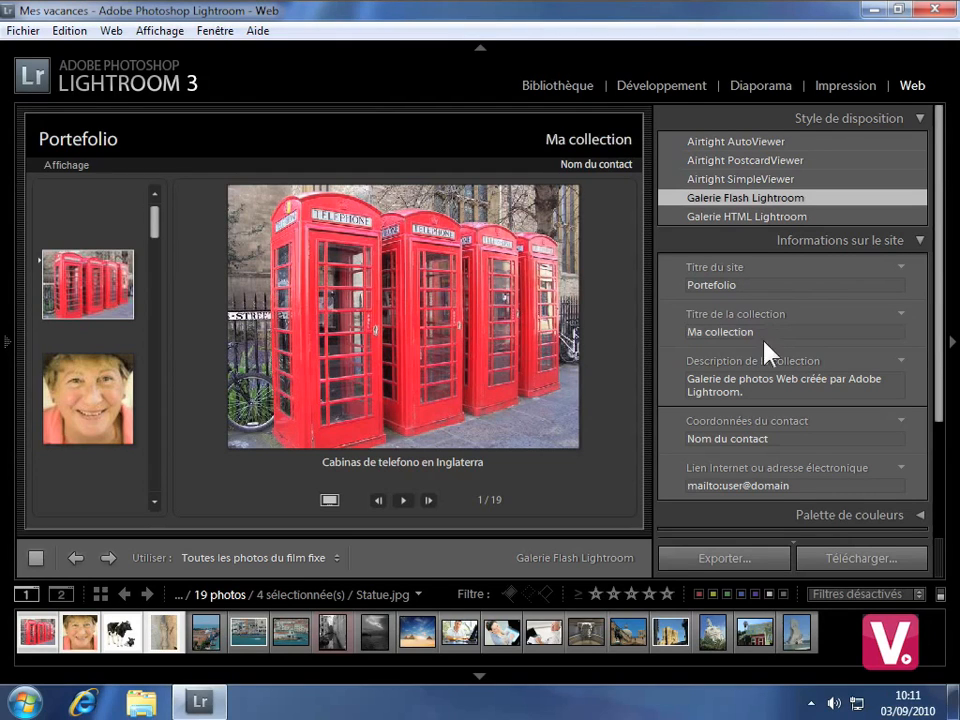
{"action": "left_click", "coordinate": [756, 382]}
{"action": "left_click_drag", "start_coordinate": [939, 414], "coordinate": [943, 456]}
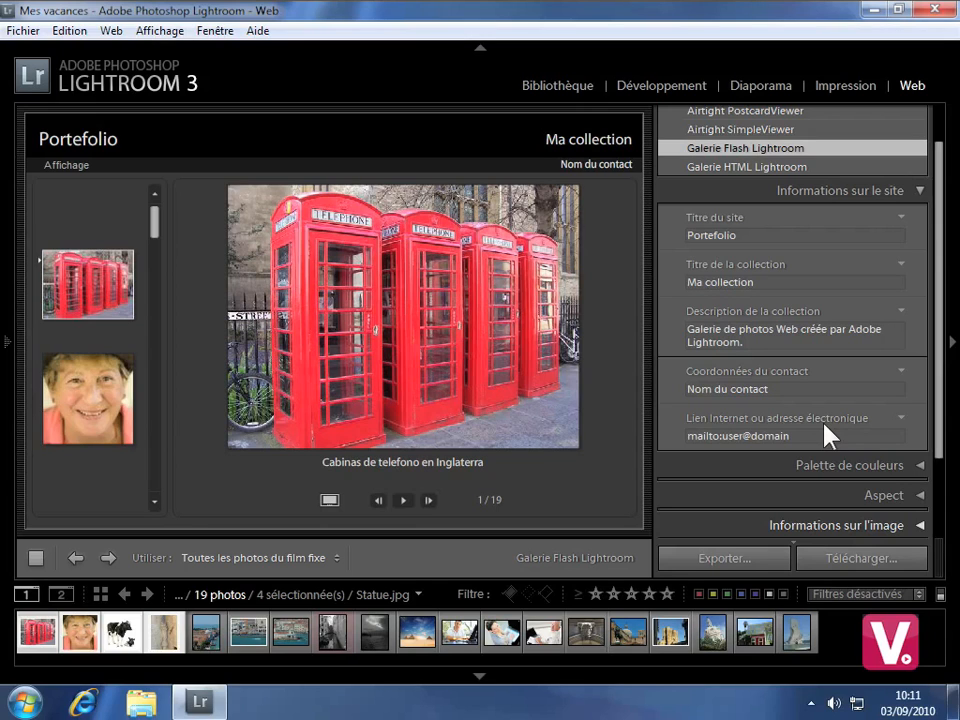
{"action": "left_click", "coordinate": [917, 191]}
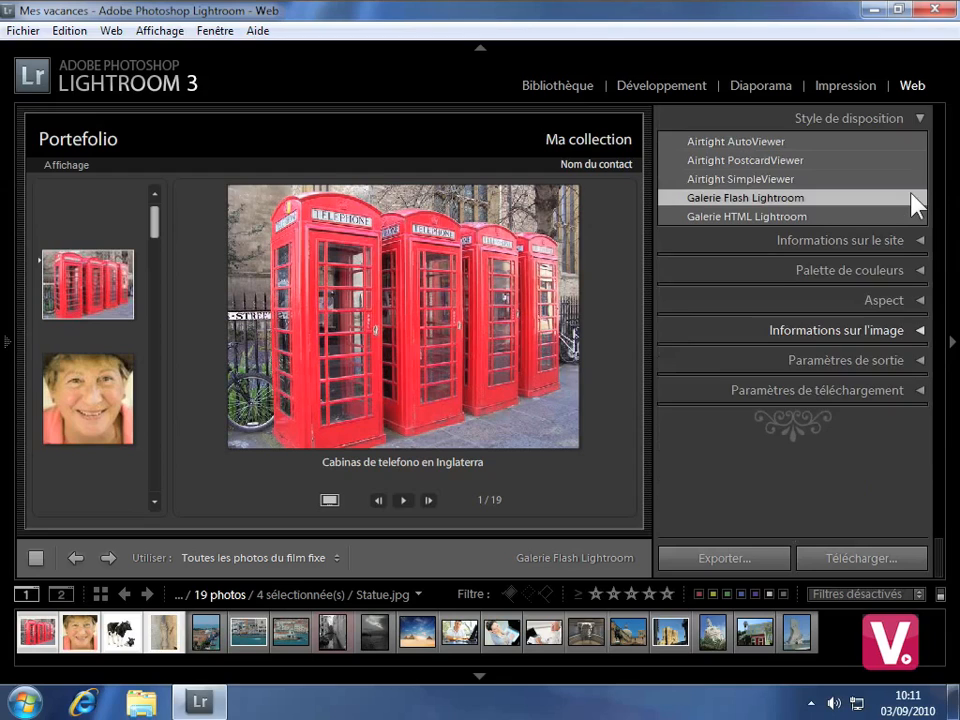
Change the gallery's header colour to a dark teal with H 174°, S 75 % and L 22 %.
{"action": "left_click", "coordinate": [896, 268]}
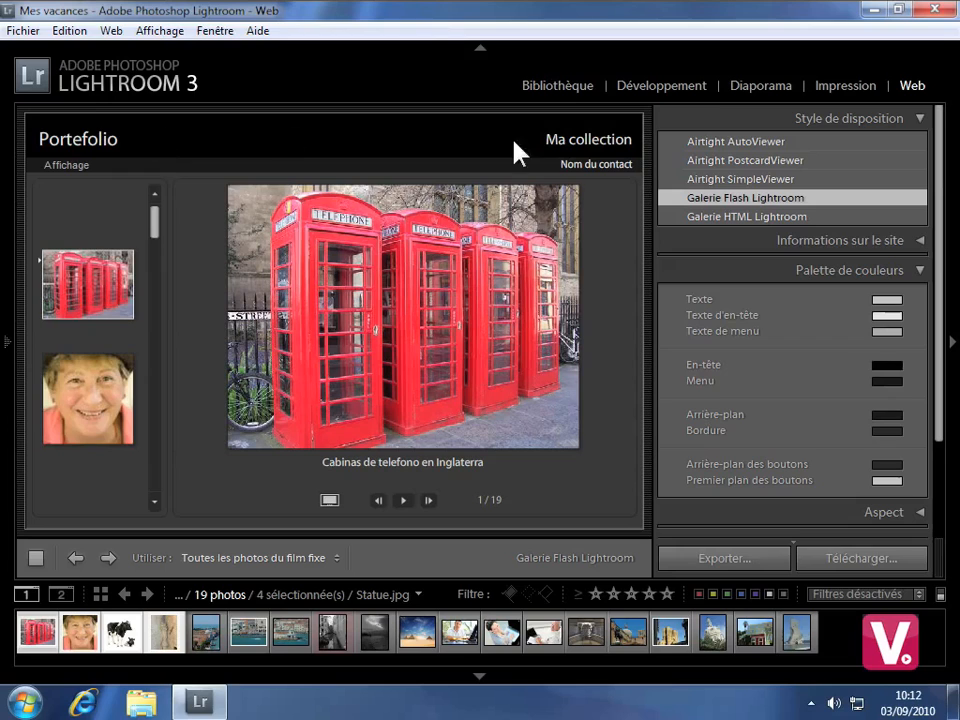
{"action": "left_click", "coordinate": [886, 368]}
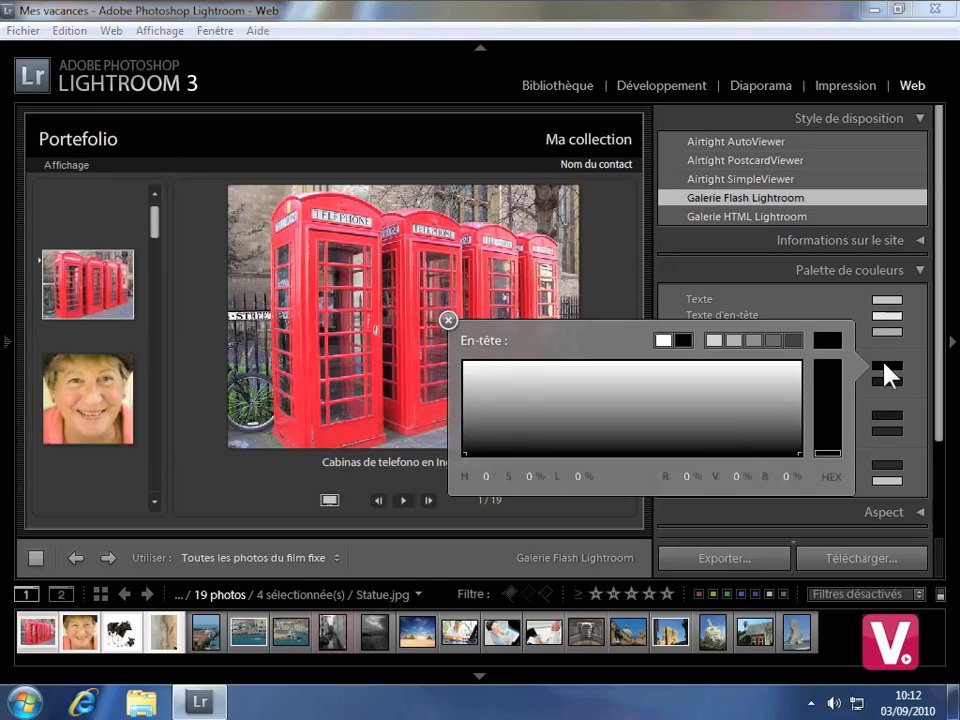
{"action": "left_click", "coordinate": [766, 391]}
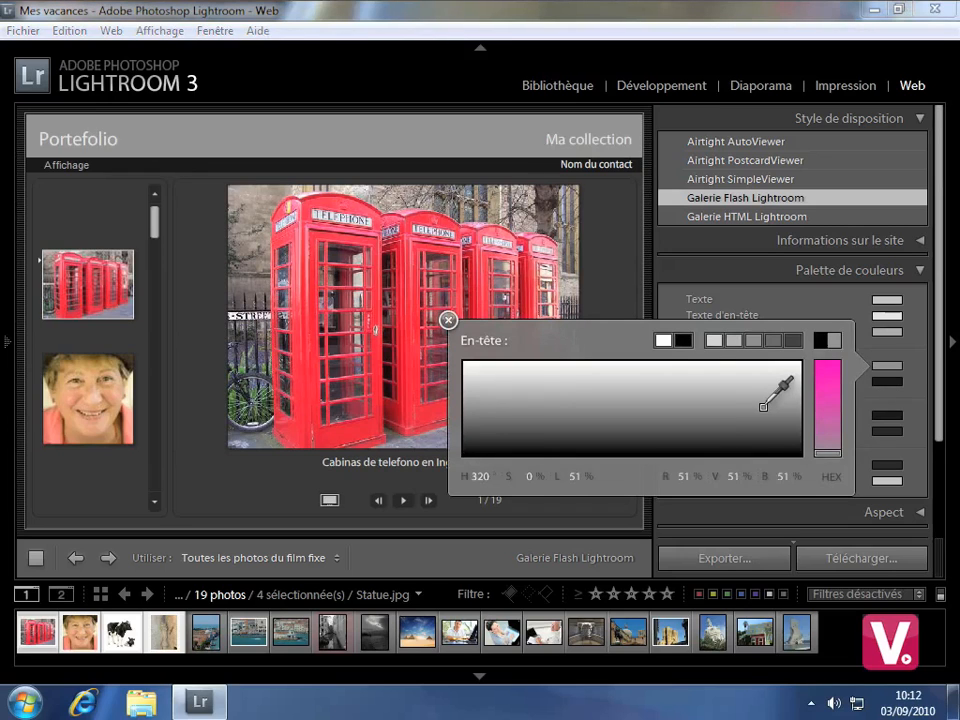
{"action": "mouse_move", "coordinate": [772, 380]}
{"action": "left_mouse_down"}
{"action": "mouse_move", "coordinate": [740, 398]}
{"action": "mouse_move", "coordinate": [748, 410]}
{"action": "mouse_move", "coordinate": [736, 405]}
{"action": "left_mouse_up"}
{"action": "left_click_drag", "start_coordinate": [810, 438], "coordinate": [828, 384]}
{"action": "mouse_move", "coordinate": [645, 394]}
{"action": "left_mouse_down"}
{"action": "mouse_move", "coordinate": [606, 407]}
{"action": "mouse_move", "coordinate": [615, 399]}
{"action": "mouse_move", "coordinate": [627, 434]}
{"action": "left_mouse_up"}
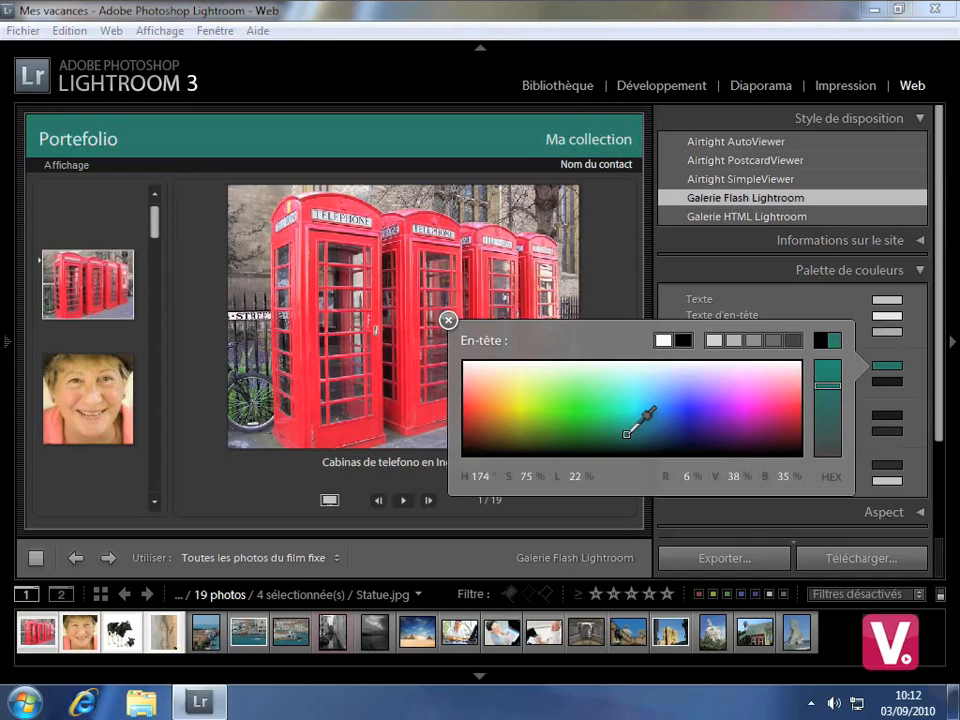
{"action": "left_click", "coordinate": [449, 320]}
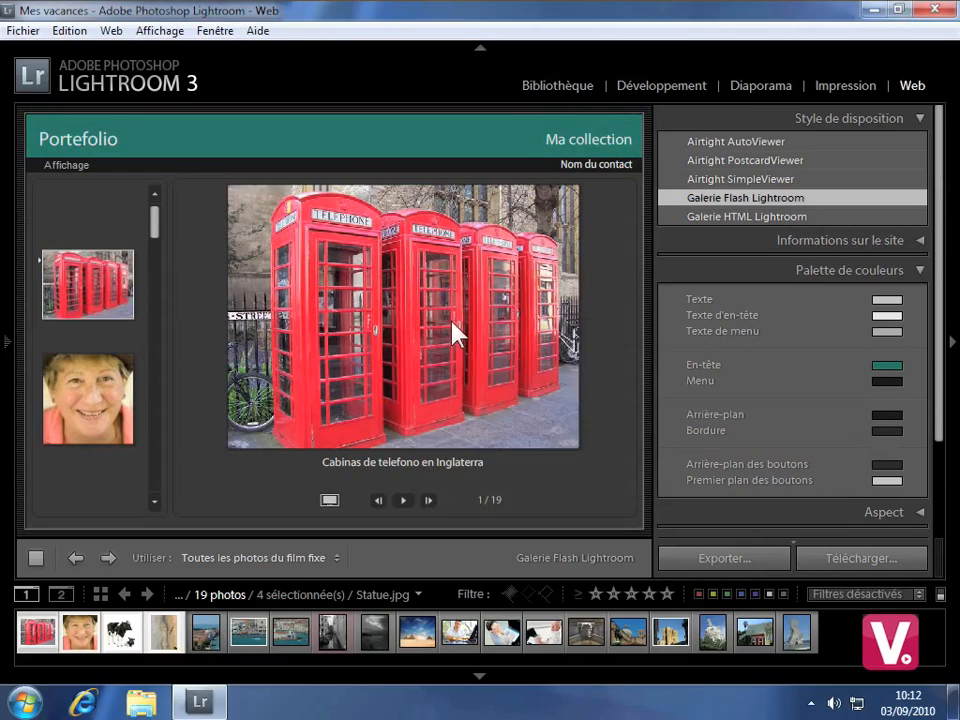
Set the gallery's border colour to white and collapse the colour palette settings.
{"action": "scroll", "coordinate": [938, 386], "scroll_direction": "down", "scroll_amount": 2}
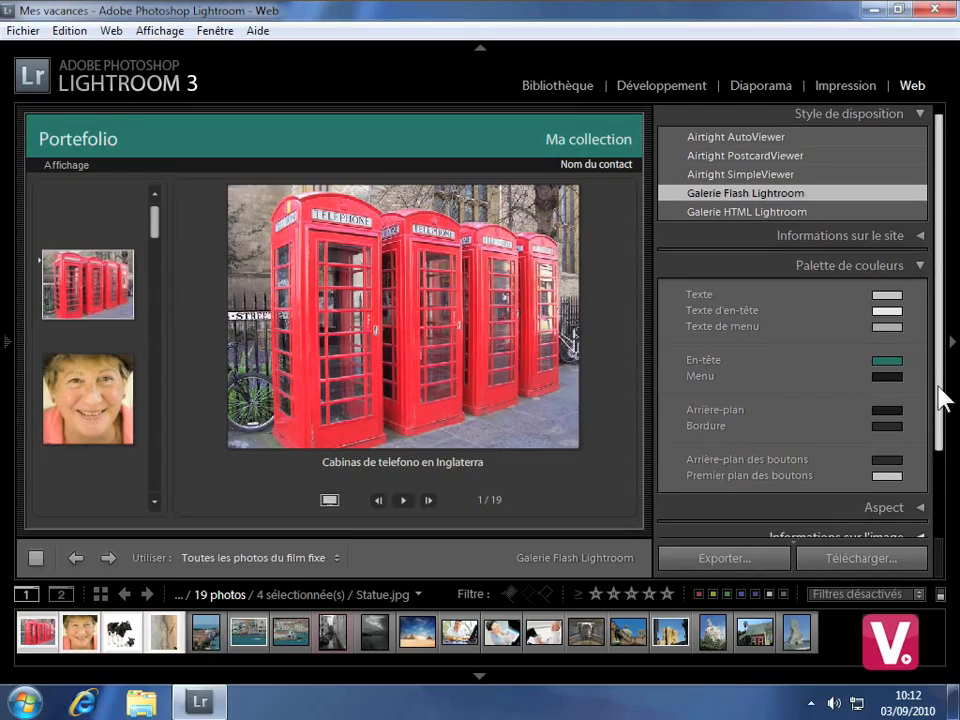
{"action": "scroll", "coordinate": [943, 396], "scroll_direction": "up", "scroll_amount": 2}
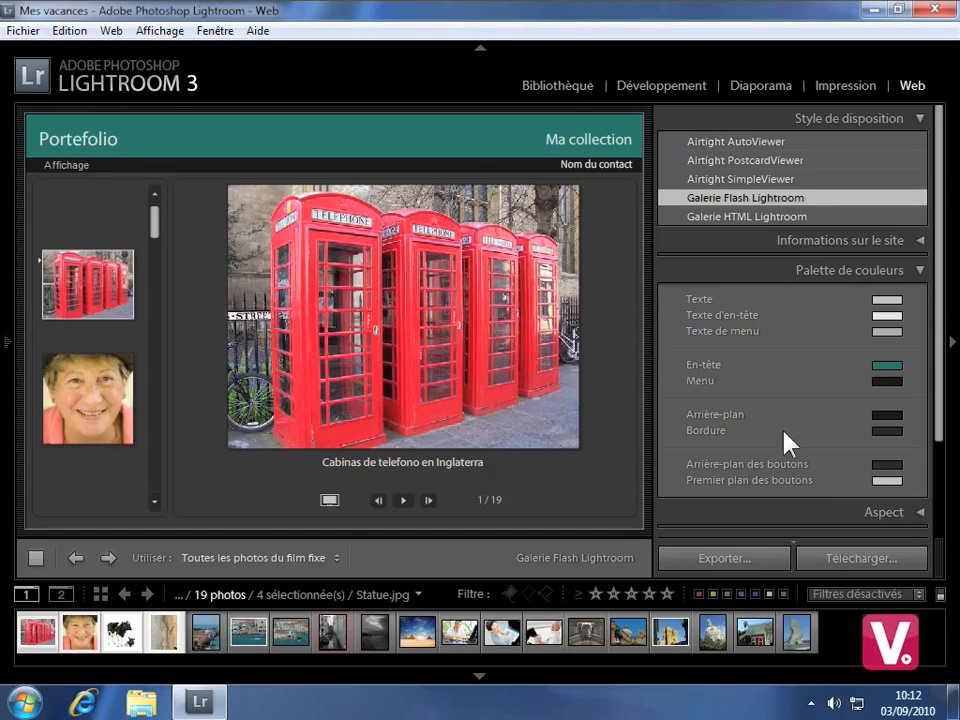
{"action": "left_click", "coordinate": [886, 431]}
{"action": "mouse_move", "coordinate": [672, 461]}
{"action": "left_mouse_down"}
{"action": "mouse_move", "coordinate": [677, 454]}
{"action": "mouse_move", "coordinate": [656, 449]}
{"action": "left_mouse_up"}
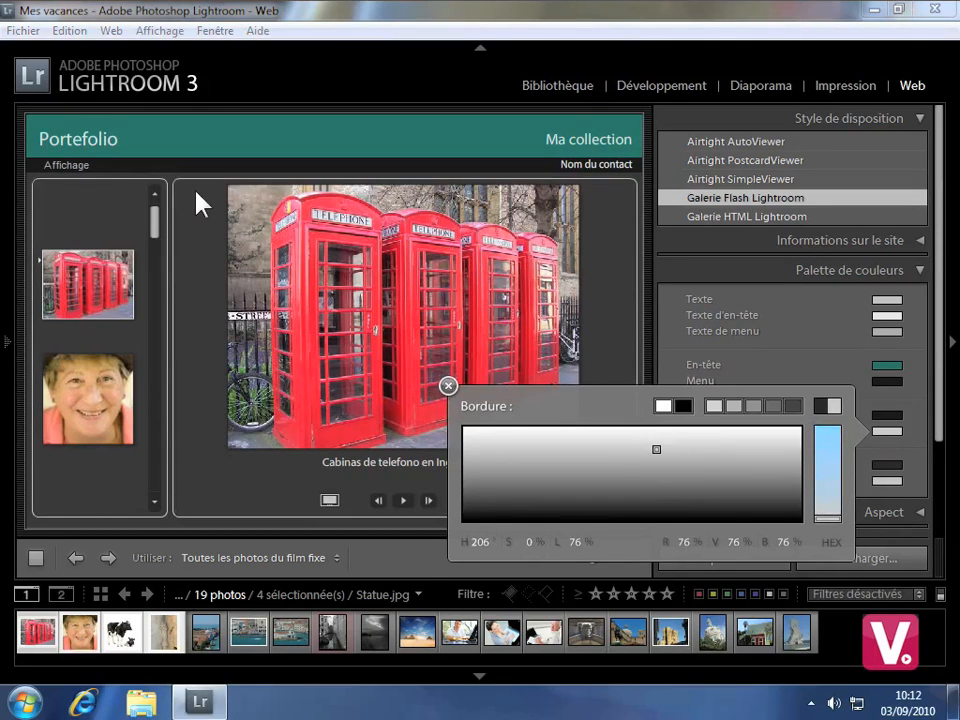
{"action": "left_click", "coordinate": [775, 430]}
{"action": "mouse_move", "coordinate": [776, 429]}
{"action": "left_mouse_down"}
{"action": "mouse_move", "coordinate": [726, 420]}
{"action": "mouse_move", "coordinate": [714, 434]}
{"action": "mouse_move", "coordinate": [666, 429]}
{"action": "left_mouse_up"}
{"action": "left_click", "coordinate": [661, 410]}
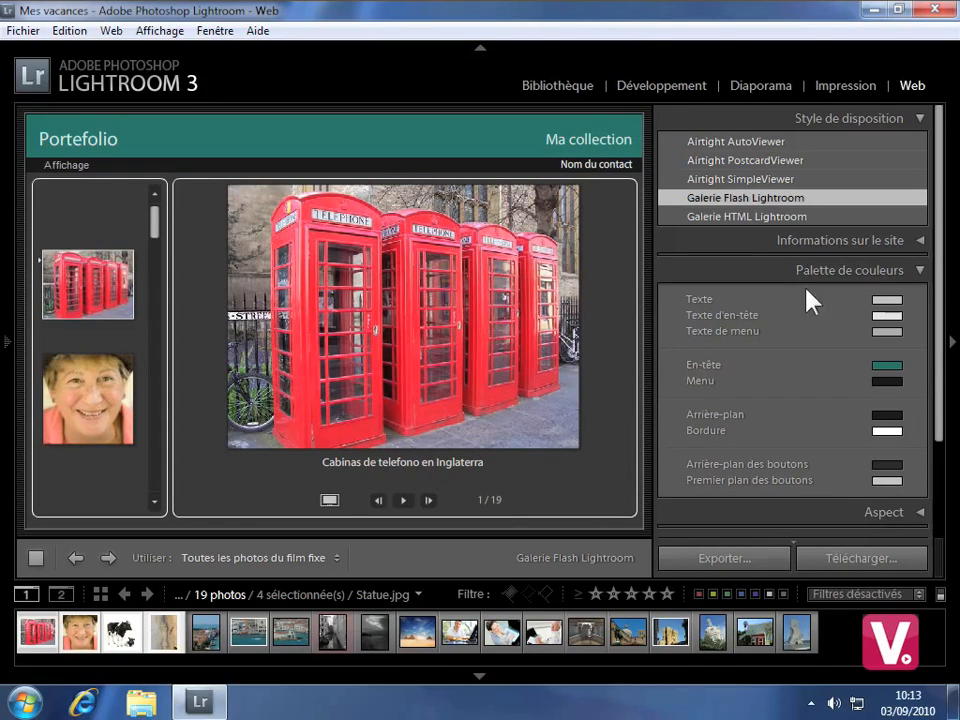
{"action": "left_click", "coordinate": [872, 279]}
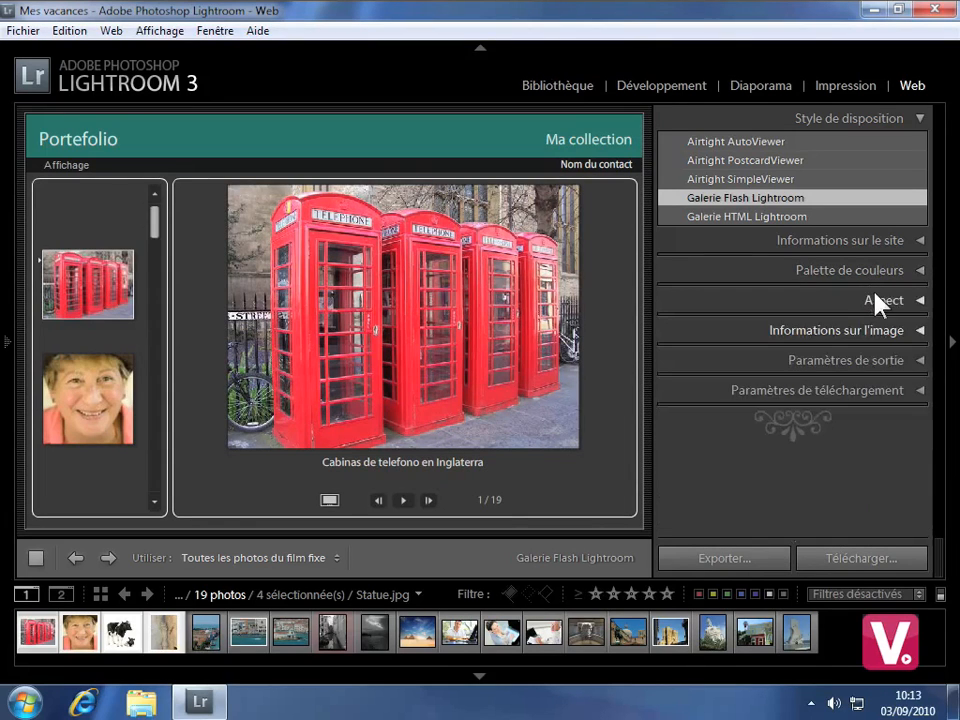
Set the gallery's layout to Défilement in the appearance settings and try scrolling its thumbnail strip.
{"action": "left_click", "coordinate": [878, 300]}
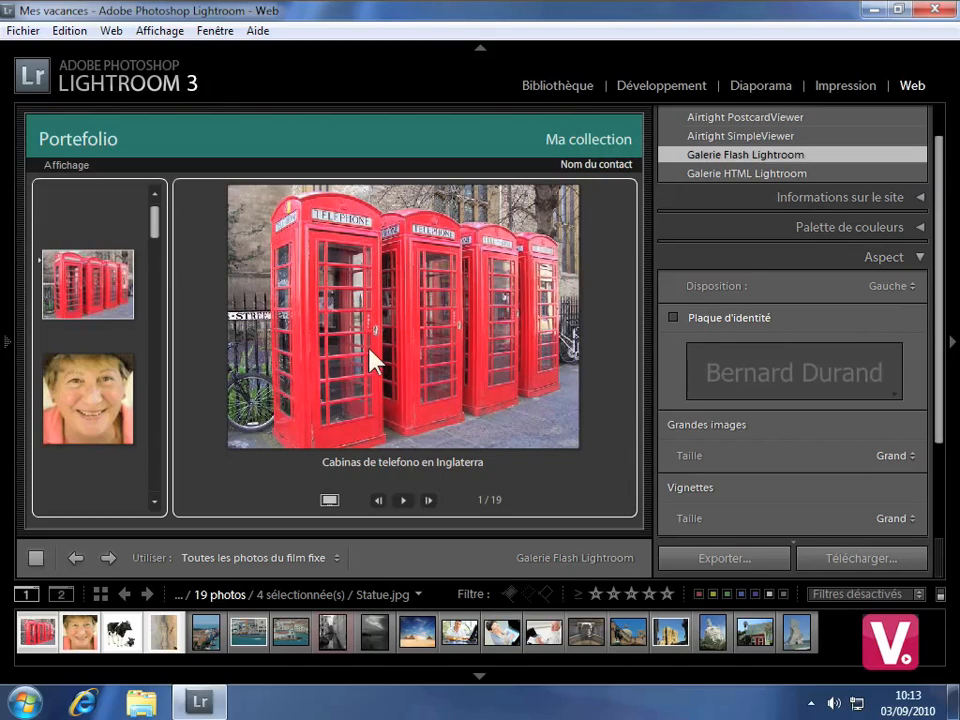
{"action": "left_click", "coordinate": [900, 289]}
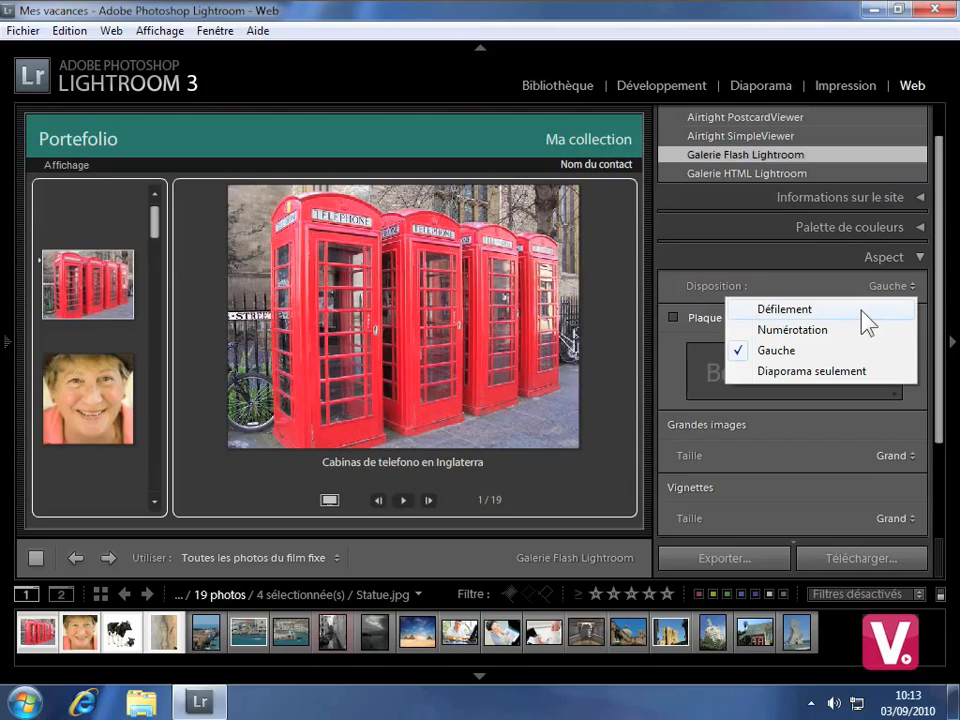
{"action": "left_click", "coordinate": [862, 311]}
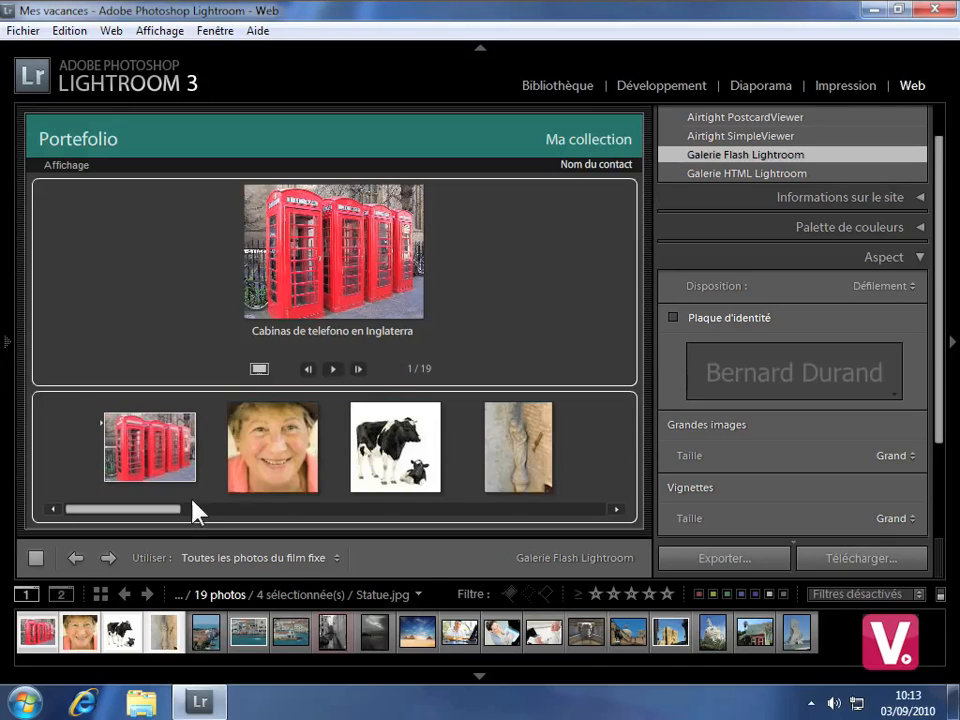
{"action": "left_click_drag", "start_coordinate": [178, 521], "coordinate": [143, 522]}
Set the gallery's layout to Numérotation and display the statue photo in the preview.
{"action": "left_click", "coordinate": [865, 290]}
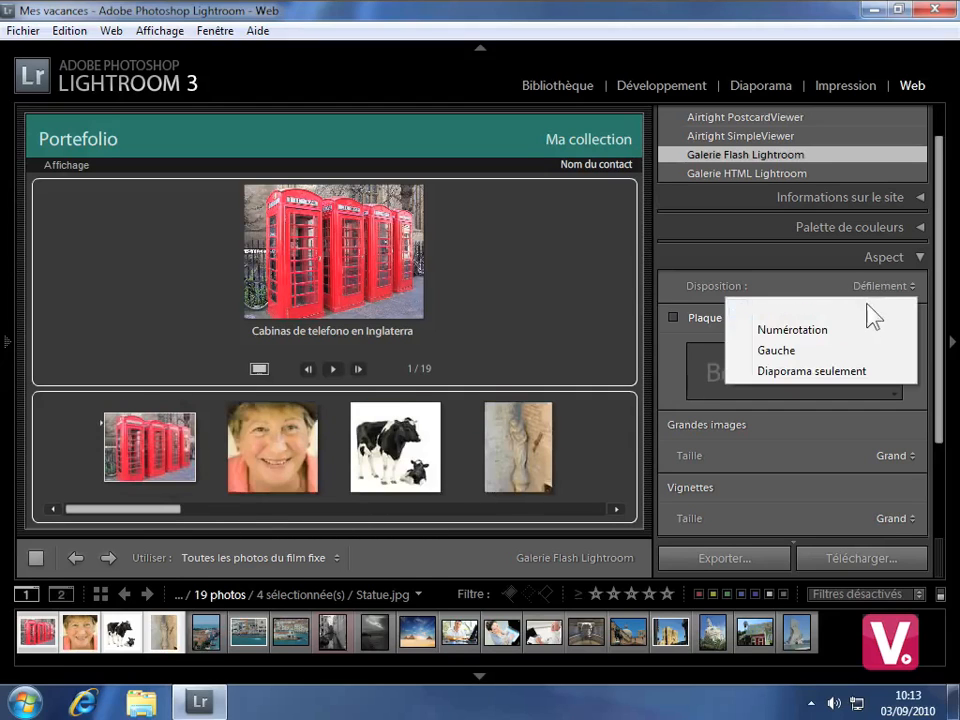
{"action": "left_click", "coordinate": [829, 340]}
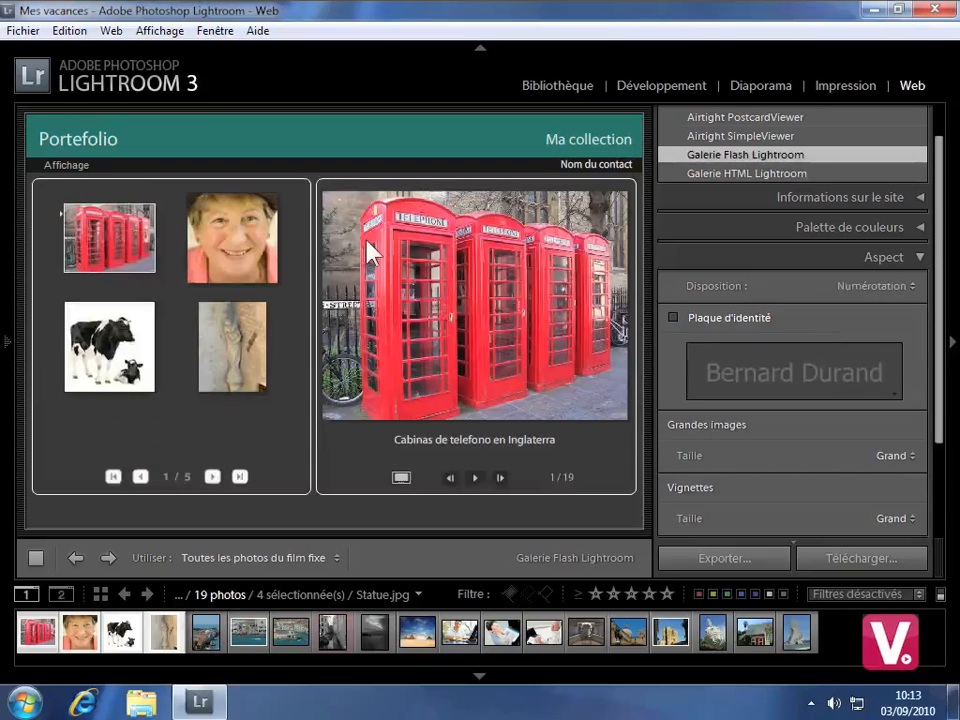
{"action": "left_click", "coordinate": [210, 343]}
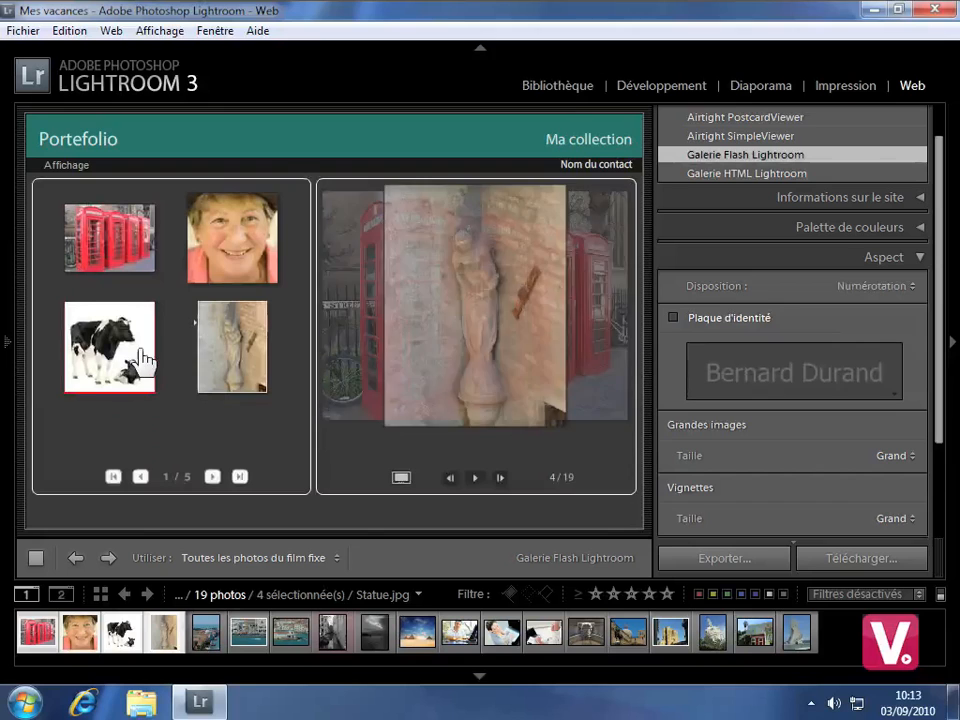
Display the cow, portrait and telephone booth photos in the preview, and set the gallery's layout to Gauche.
{"action": "left_click", "coordinate": [146, 360]}
{"action": "left_click", "coordinate": [233, 268]}
{"action": "left_click", "coordinate": [104, 264]}
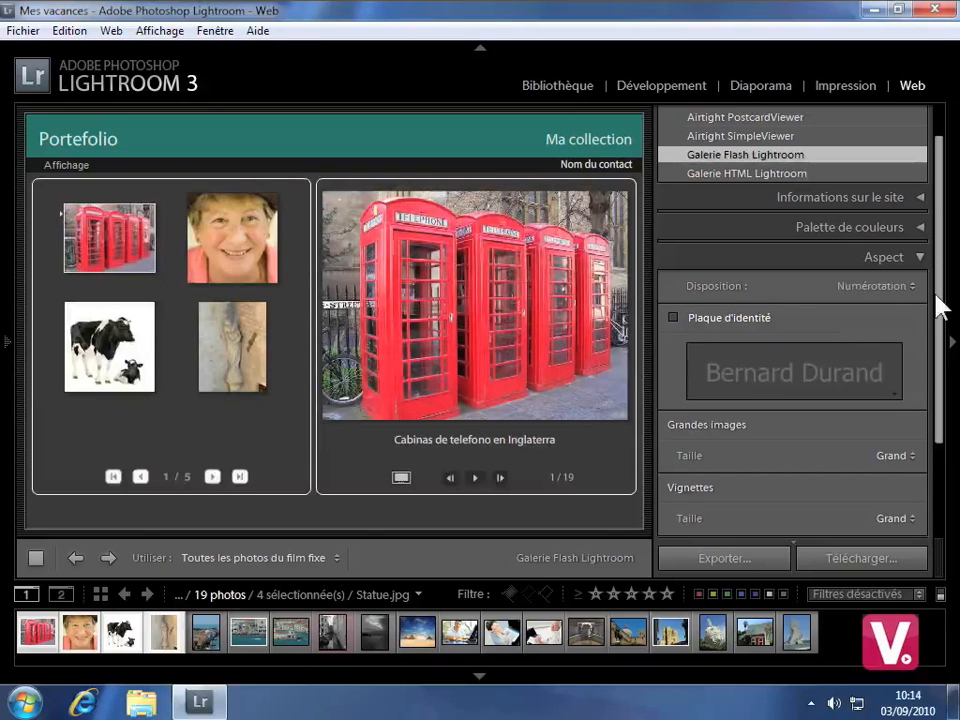
{"action": "left_click", "coordinate": [885, 287]}
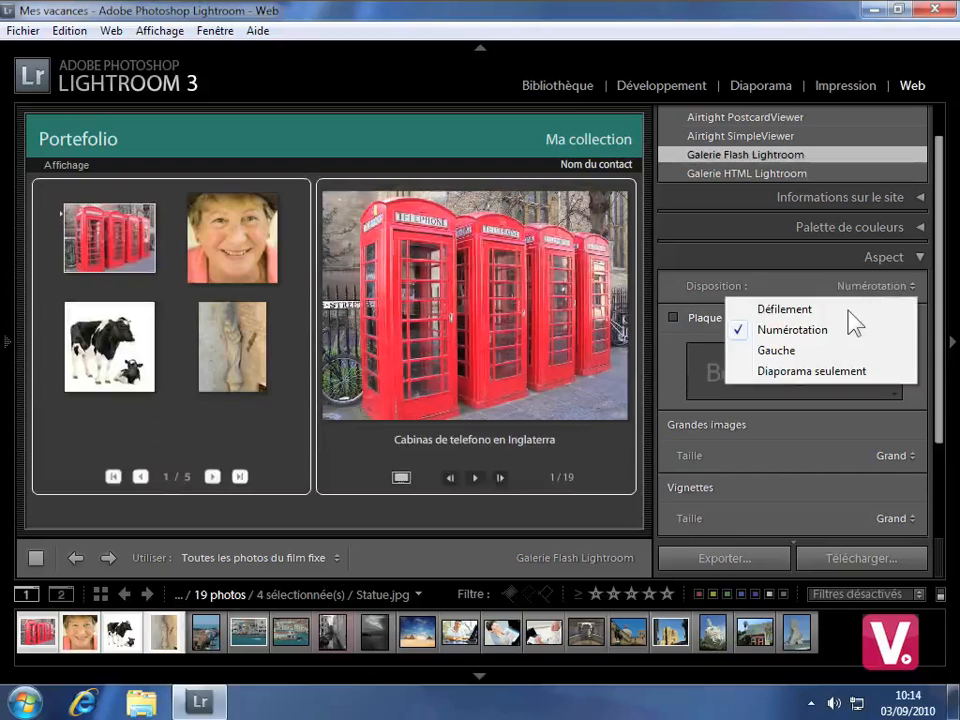
{"action": "left_click", "coordinate": [800, 352]}
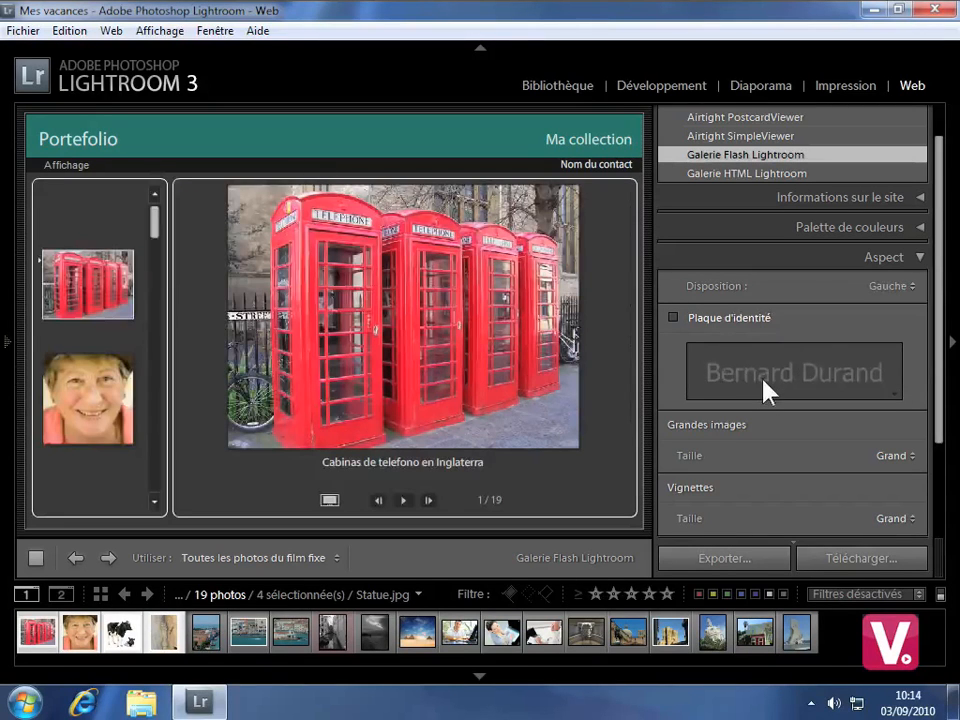
Try showing the identity plate in the gallery's header and turn it off again.
{"action": "left_click", "coordinate": [673, 318]}
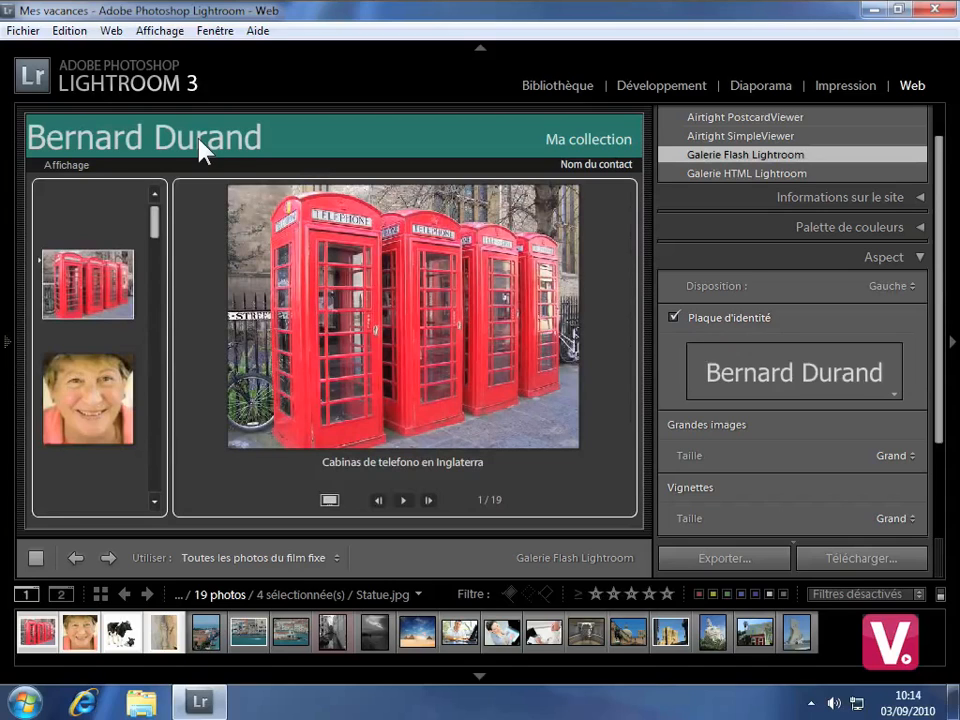
{"action": "left_click", "coordinate": [674, 318]}
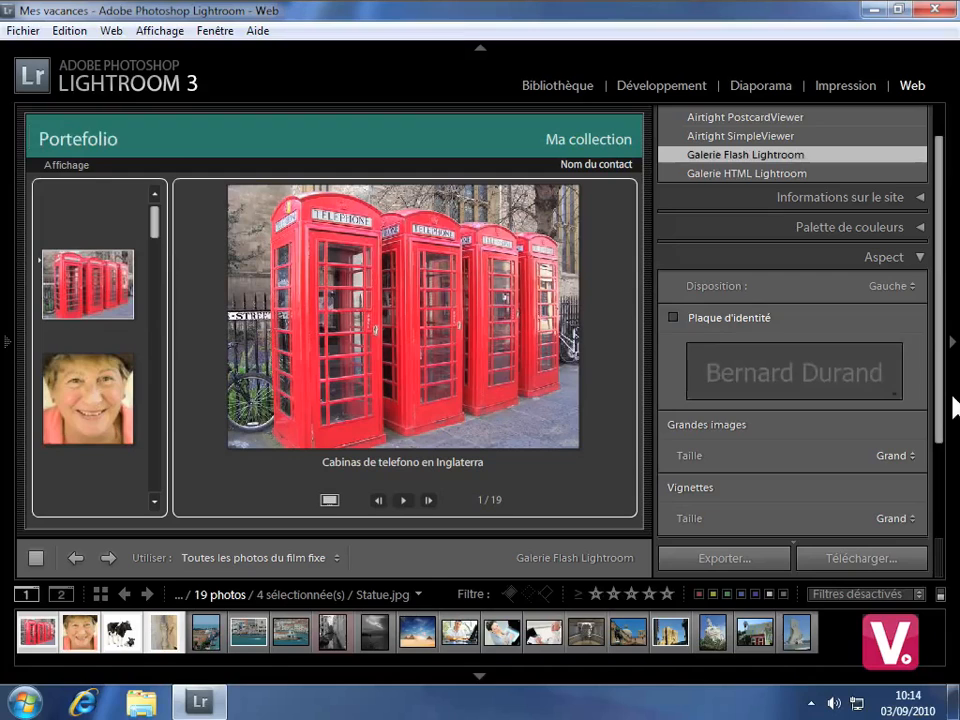
Set the size of the large images to Moyen and collapse the appearance and layout style settings.
{"action": "scroll", "coordinate": [945, 410], "scroll_direction": "down", "scroll_amount": 3}
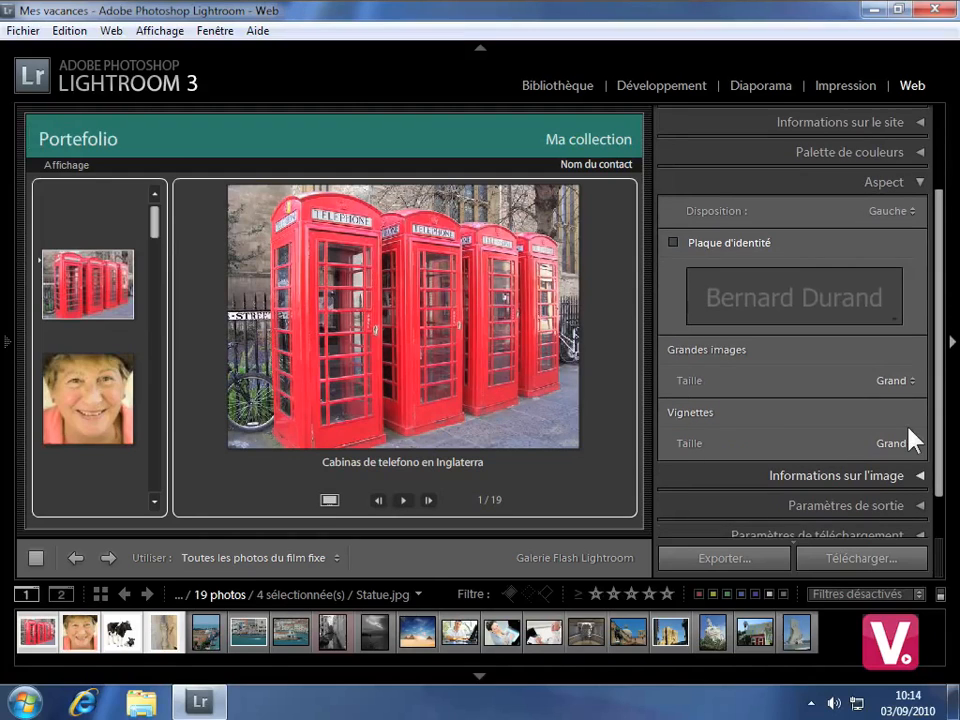
{"action": "left_click", "coordinate": [900, 385]}
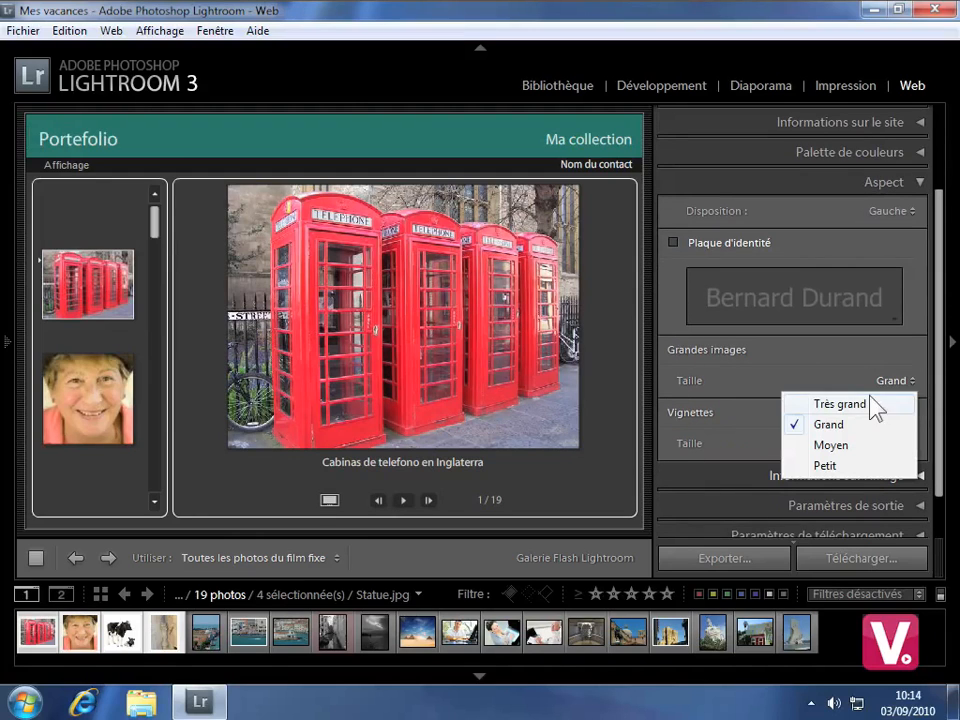
{"action": "left_click", "coordinate": [847, 445]}
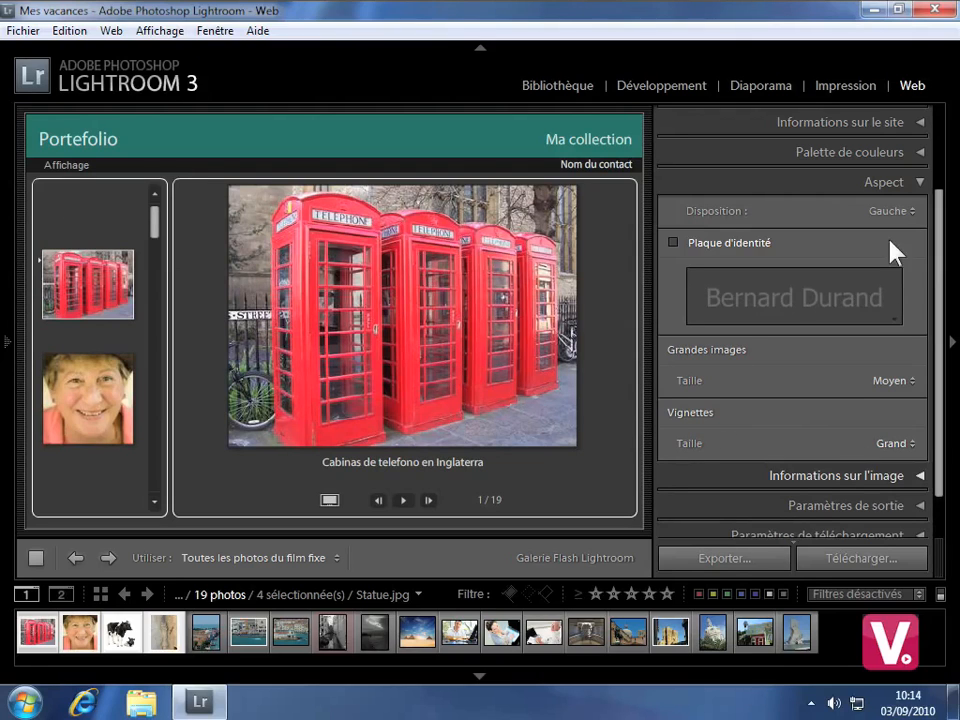
{"action": "left_click", "coordinate": [906, 187]}
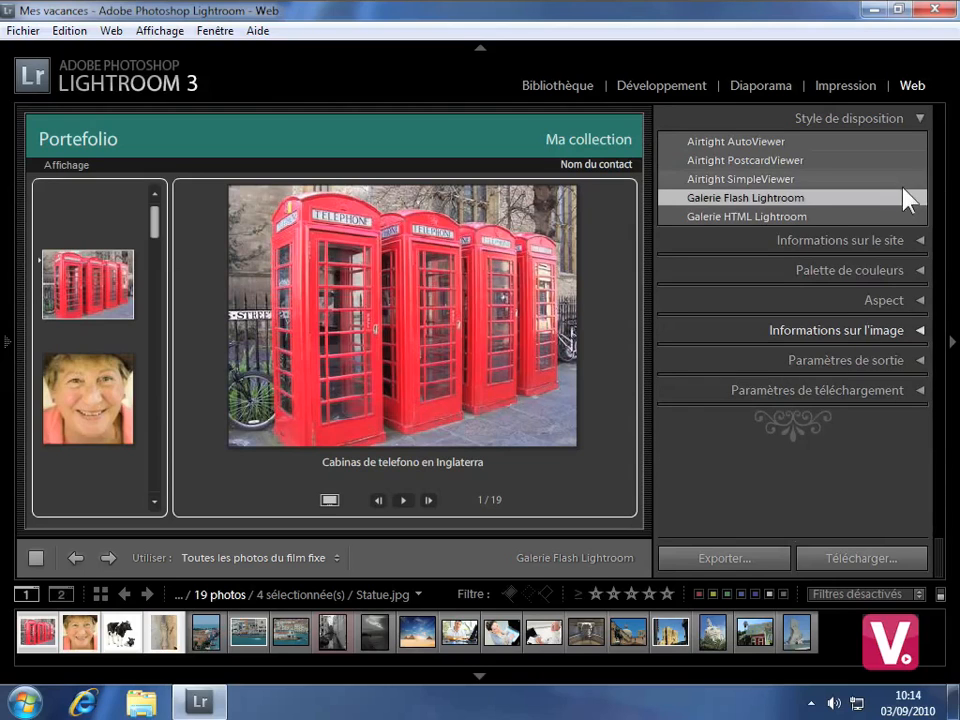
{"action": "left_click", "coordinate": [886, 122]}
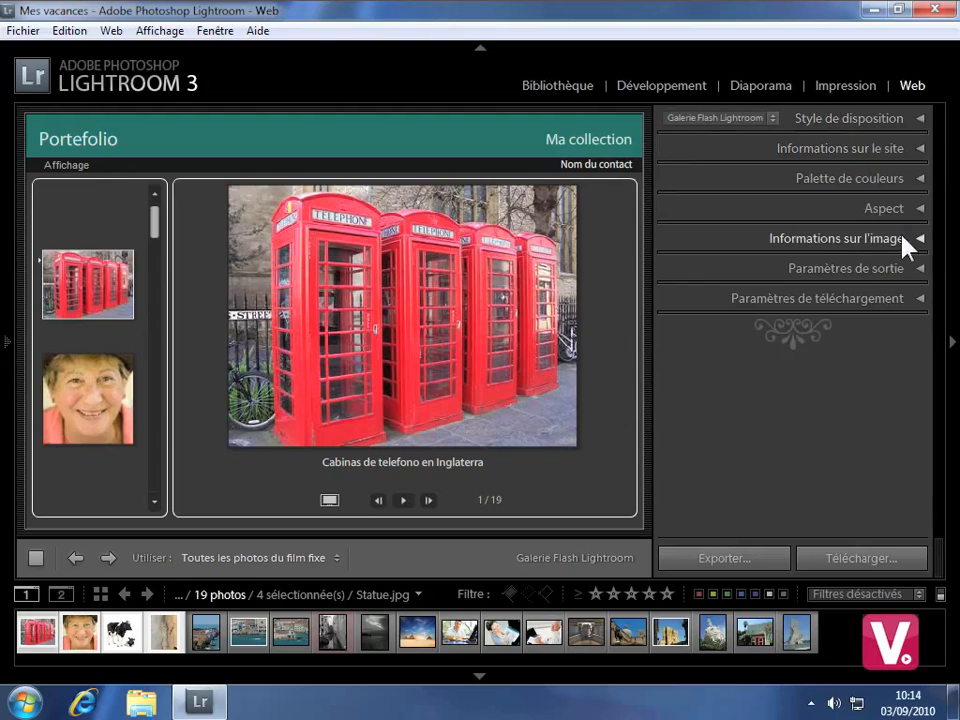
Try Date as the photos' title label in the image information settings, and set the title to Matériel.
{"action": "left_click", "coordinate": [878, 243]}
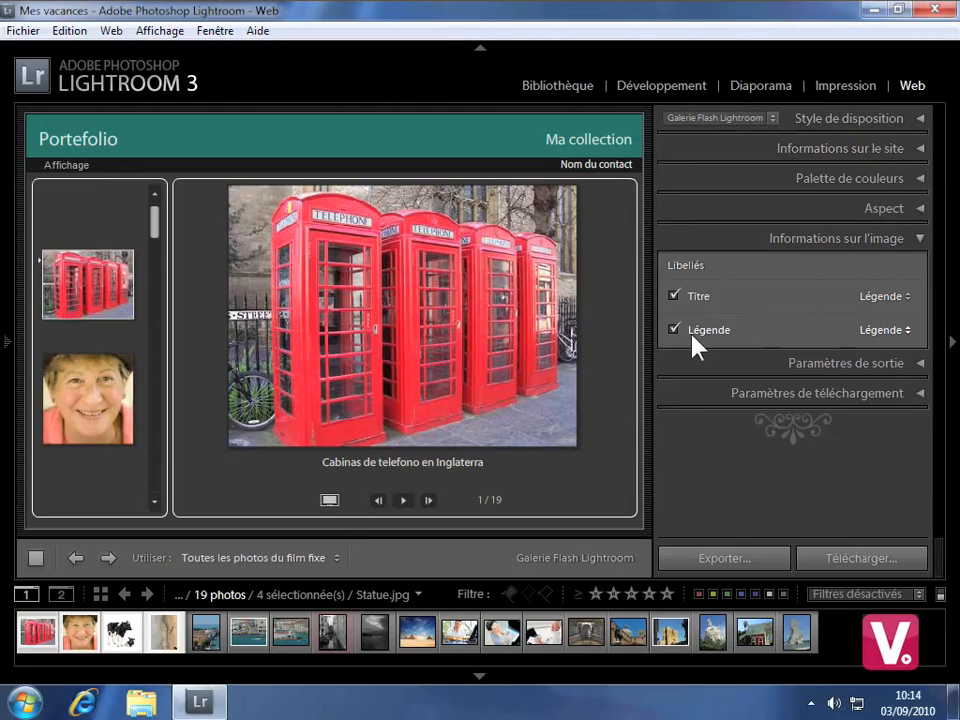
{"action": "left_click", "coordinate": [906, 297]}
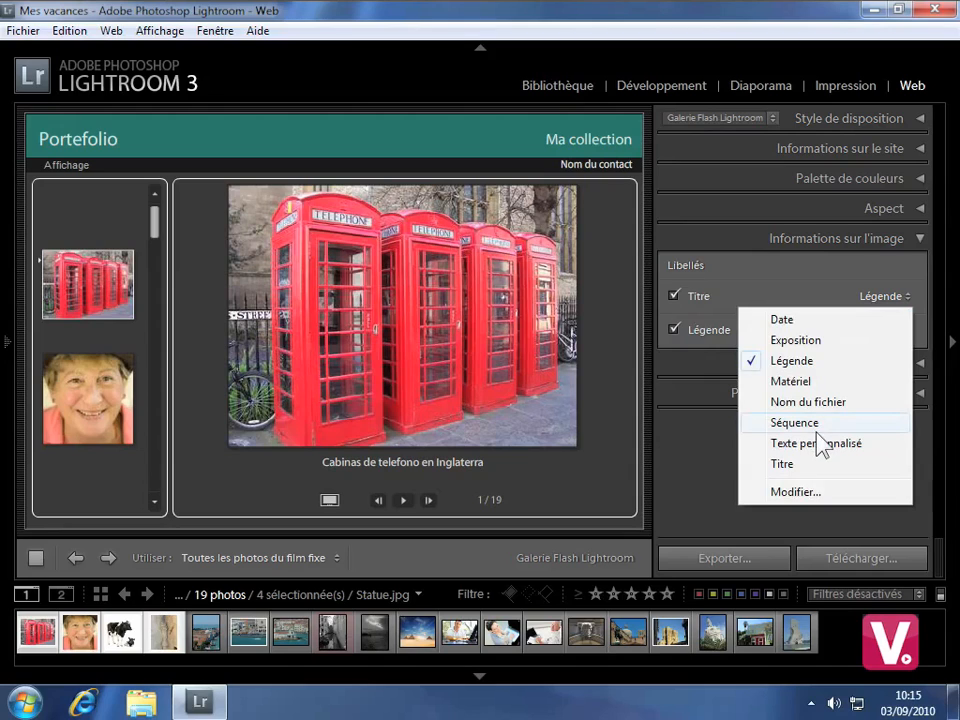
{"action": "left_click", "coordinate": [797, 318]}
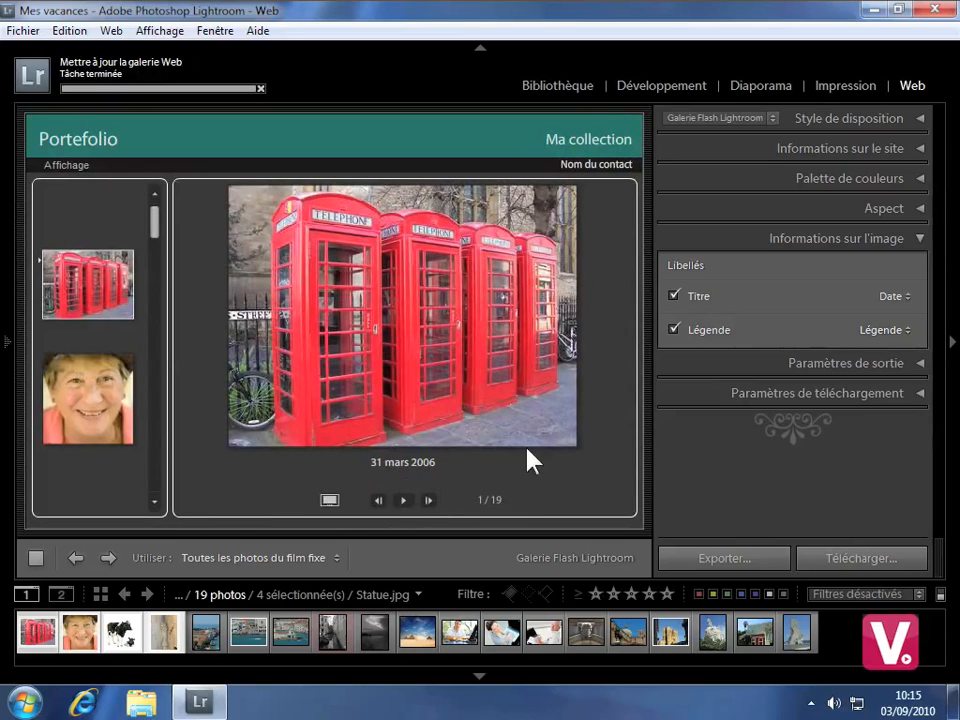
{"action": "left_click", "coordinate": [879, 297]}
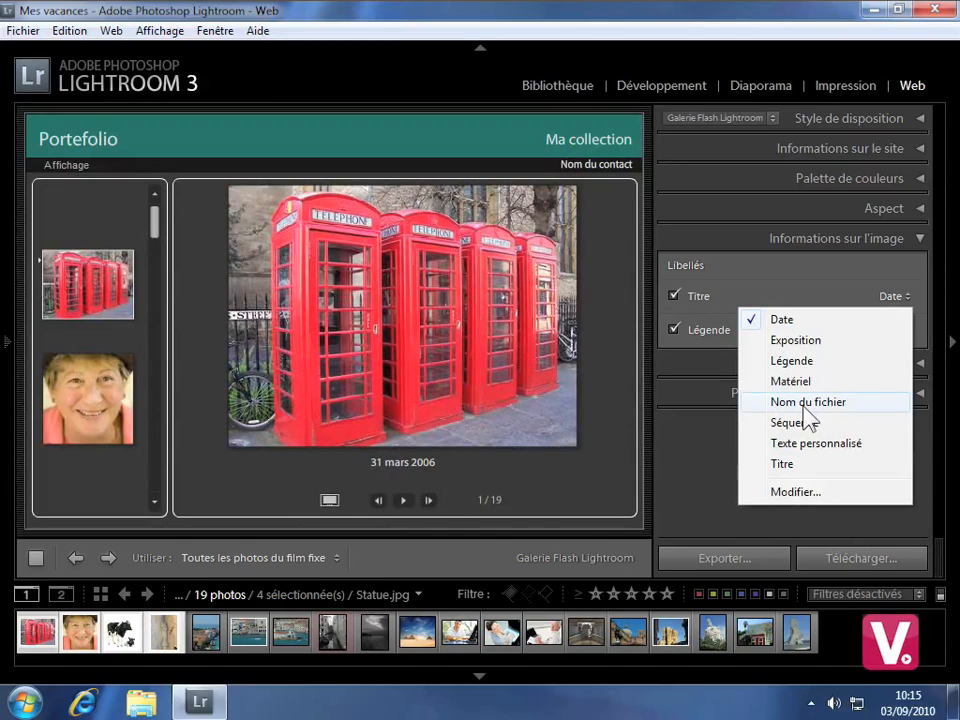
{"action": "left_click", "coordinate": [806, 383]}
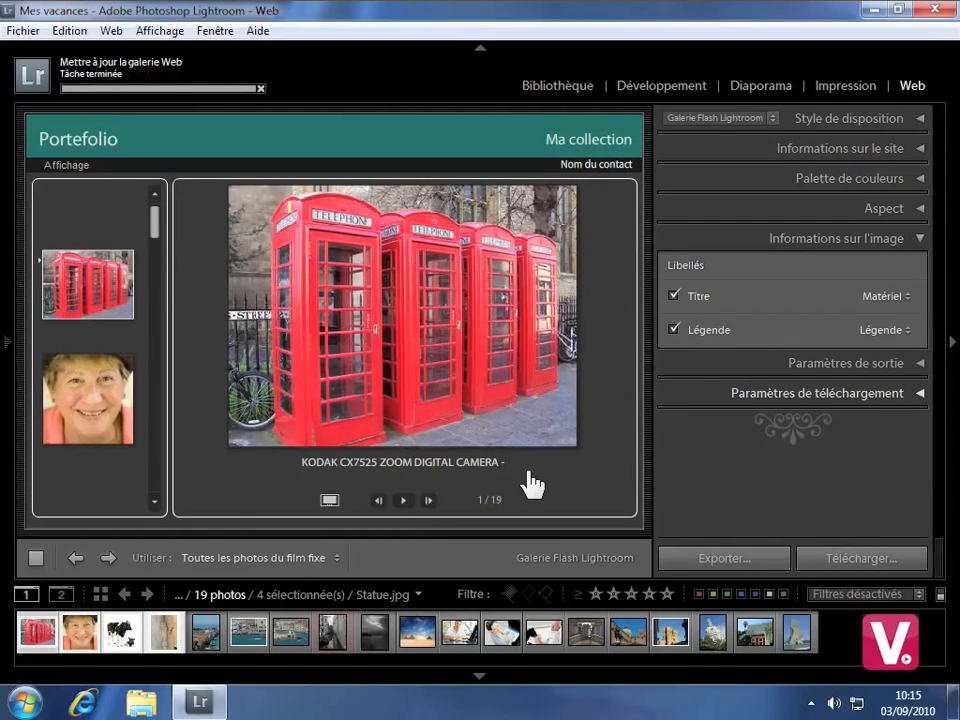
Expand the output settings and examine the quality, metadata, watermark and sharpening options for the large images.
{"action": "left_click", "coordinate": [866, 370]}
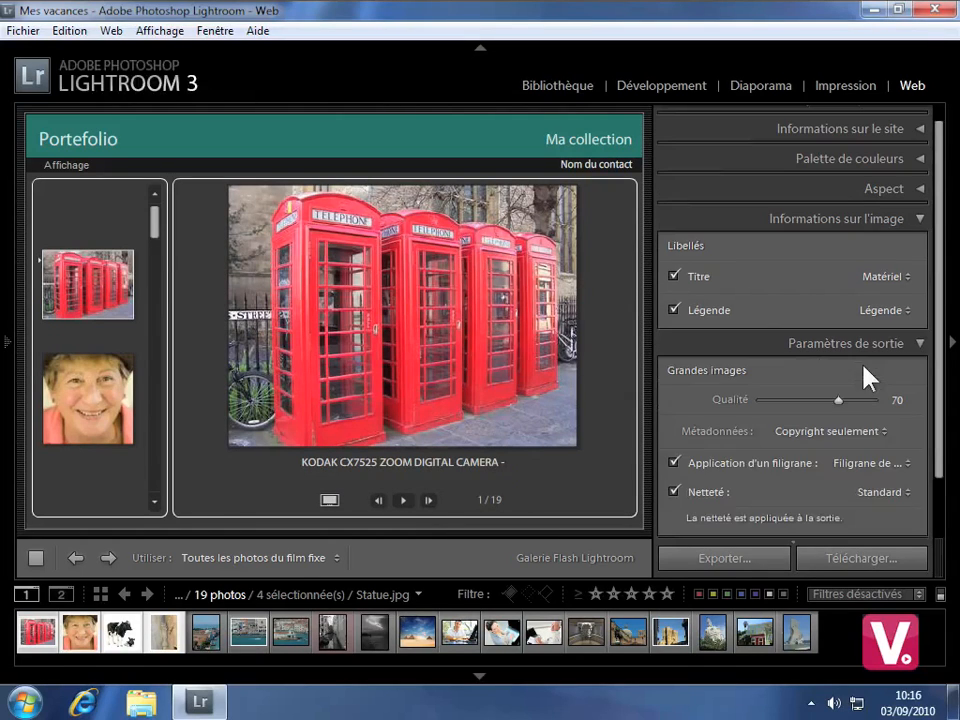
{"action": "scroll", "coordinate": [936, 405], "scroll_direction": "down", "scroll_amount": 1}
{"action": "scroll", "coordinate": [940, 408], "scroll_direction": "up", "scroll_amount": 1}
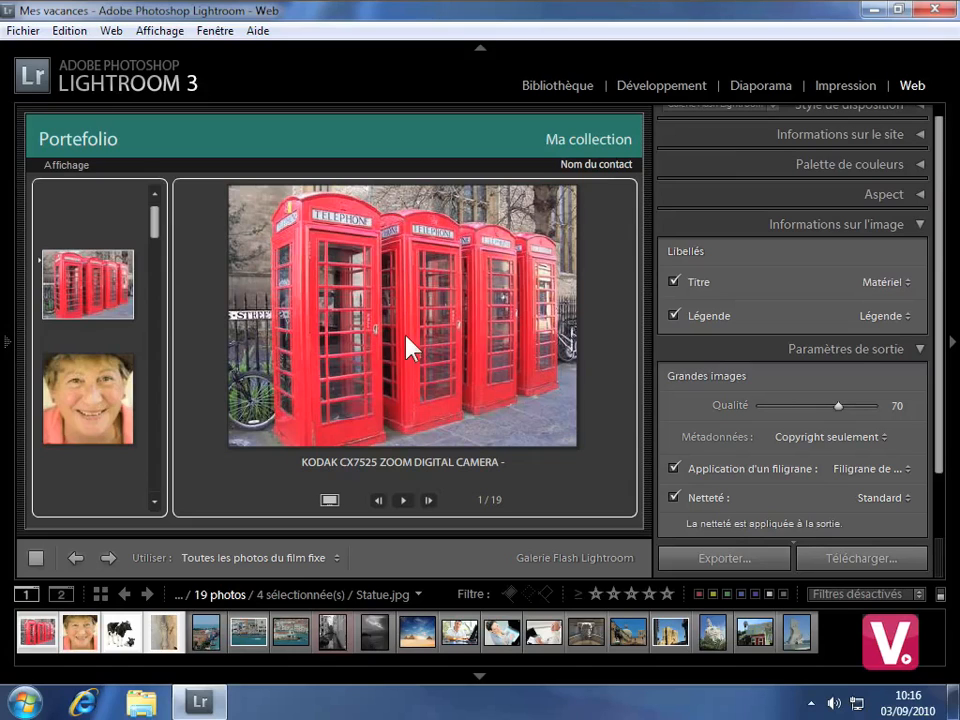
Preview the gallery in Firefox and display the portrait photo from the thumbnail strip.
{"action": "left_click", "coordinate": [4, 264]}
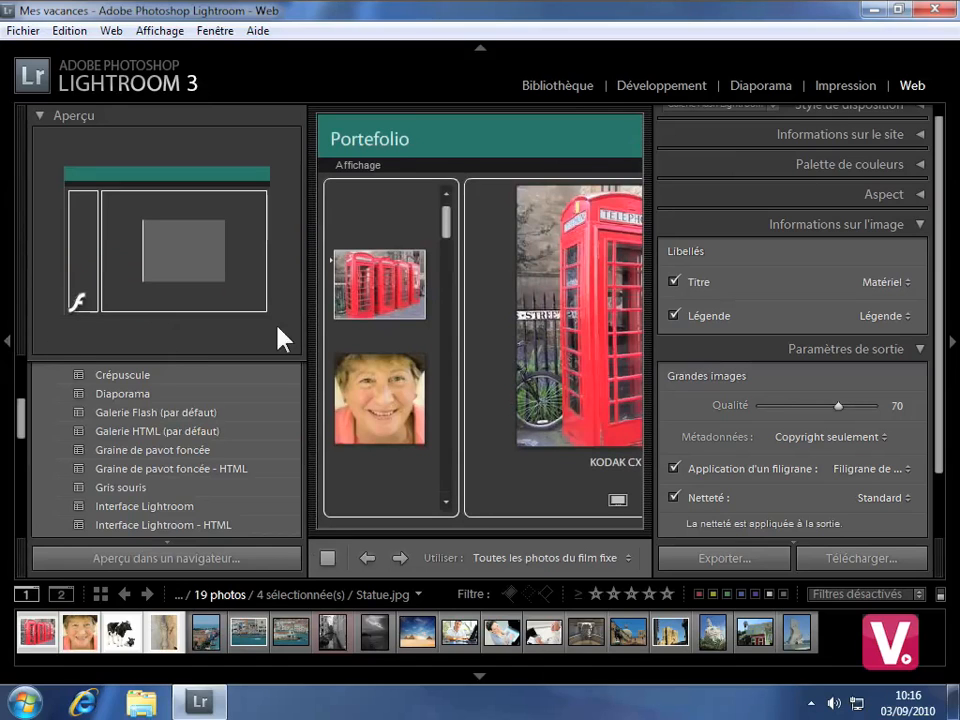
{"action": "left_click", "coordinate": [241, 560]}
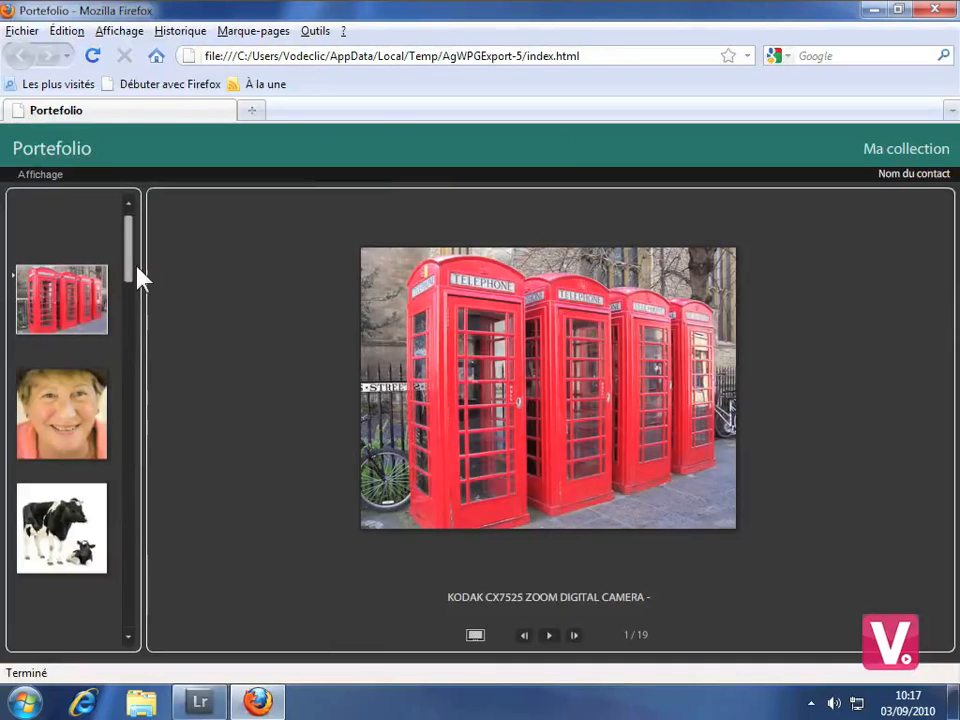
{"action": "left_click_drag", "start_coordinate": [129, 311], "coordinate": [126, 251]}
{"action": "left_click", "coordinate": [72, 442]}
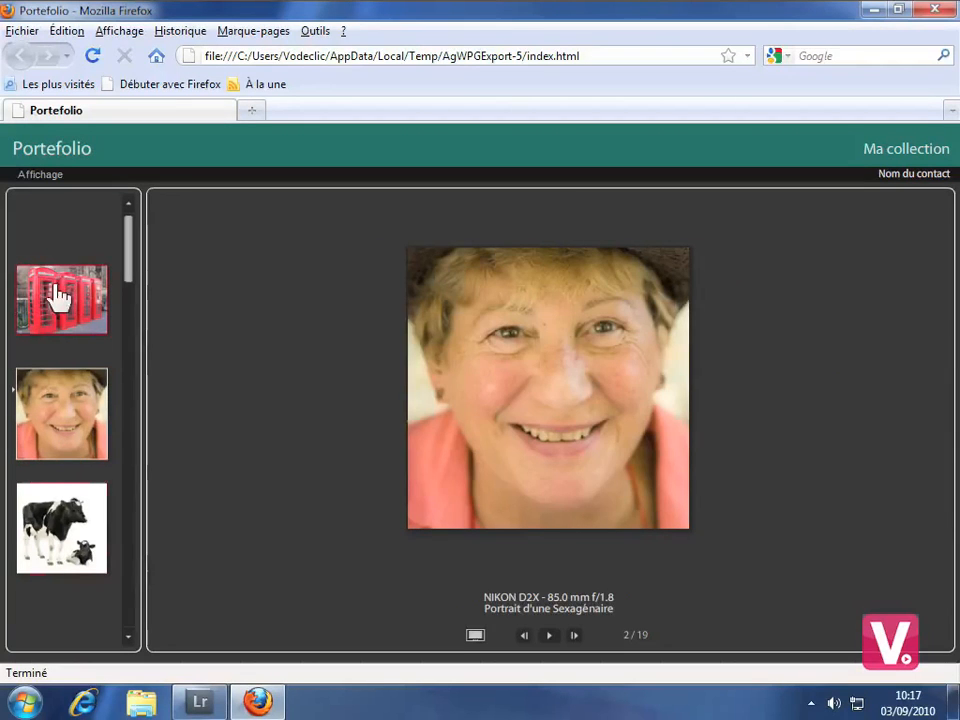